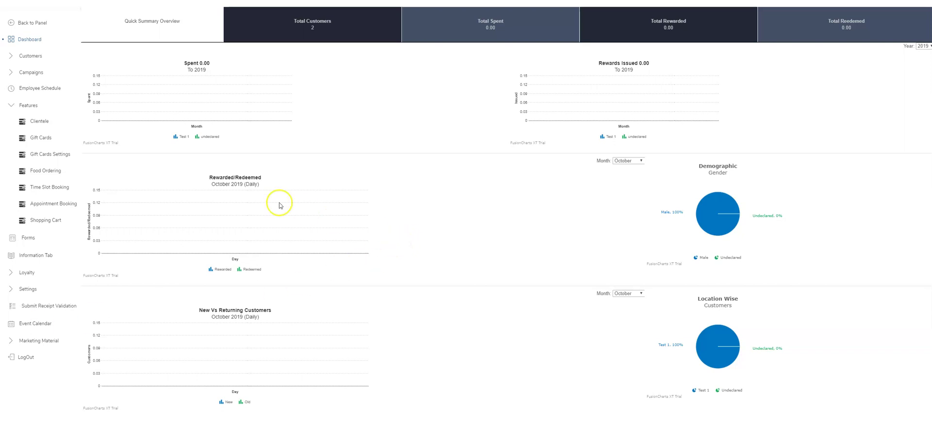
Step: Go to the Appointment Booking module's Employees list and start a new employee
left_click(25, 106)
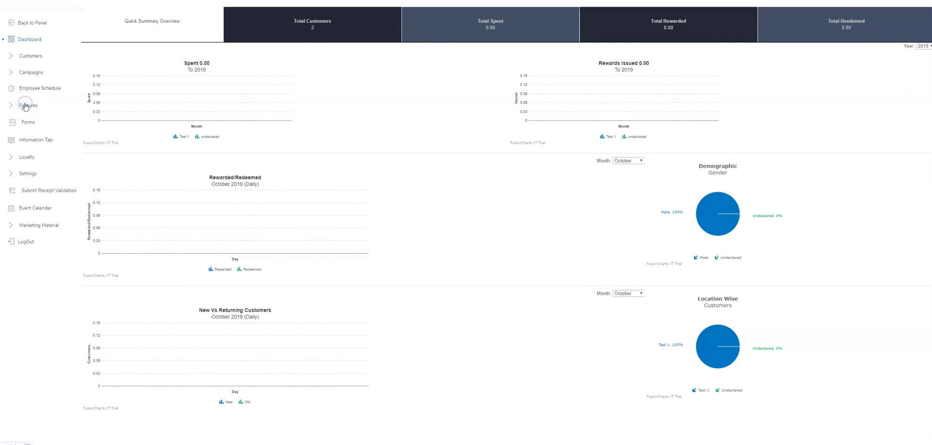
left_click(26, 106)
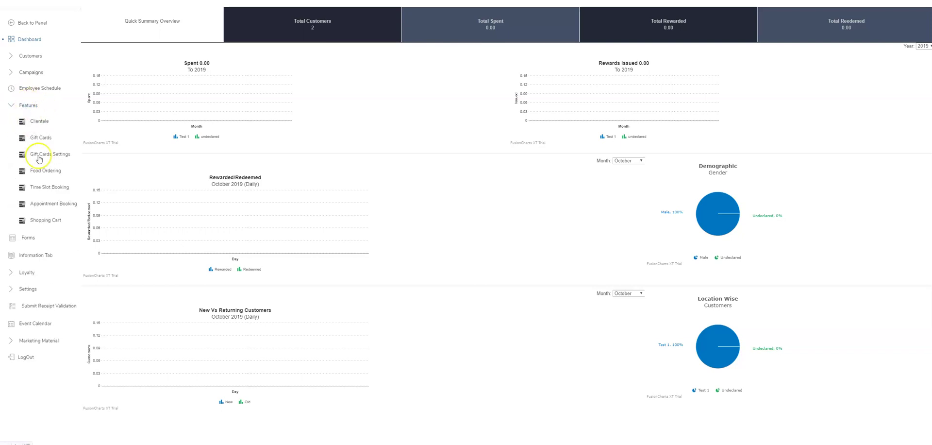
left_click(47, 204)
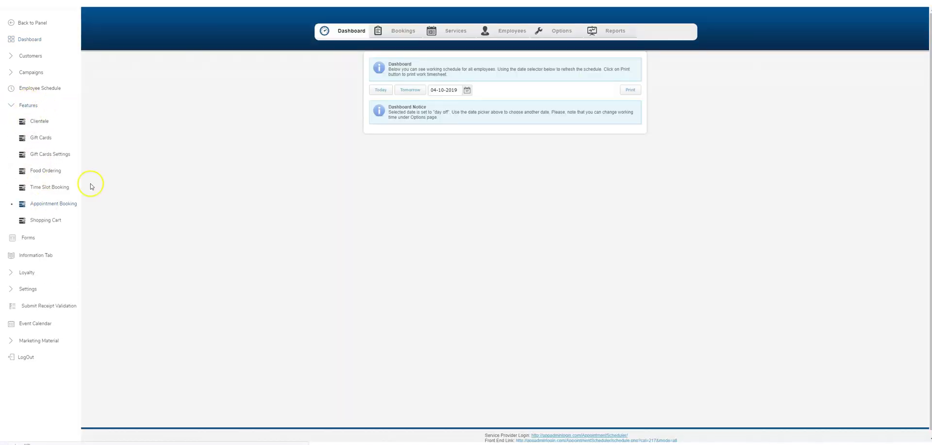
left_click(409, 34)
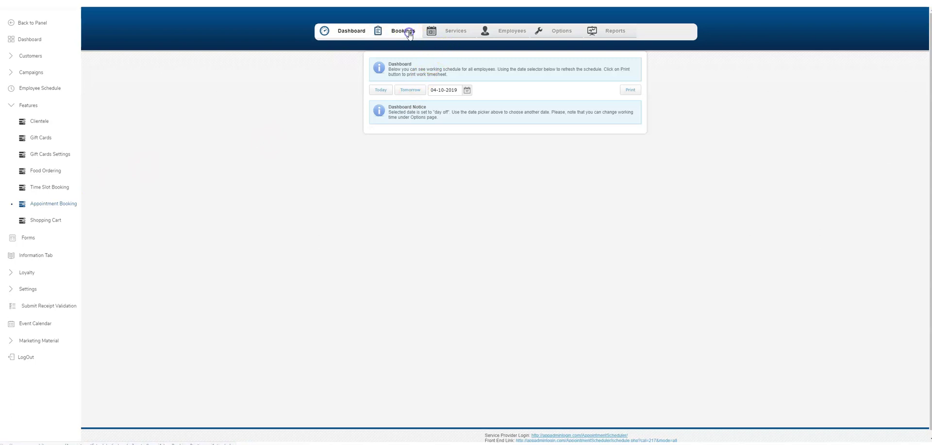
left_click(456, 34)
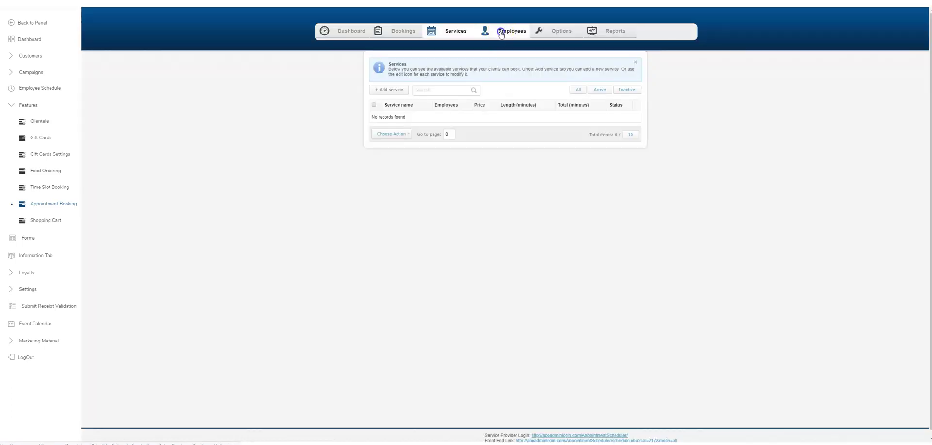
left_click(500, 31)
left_click(396, 87)
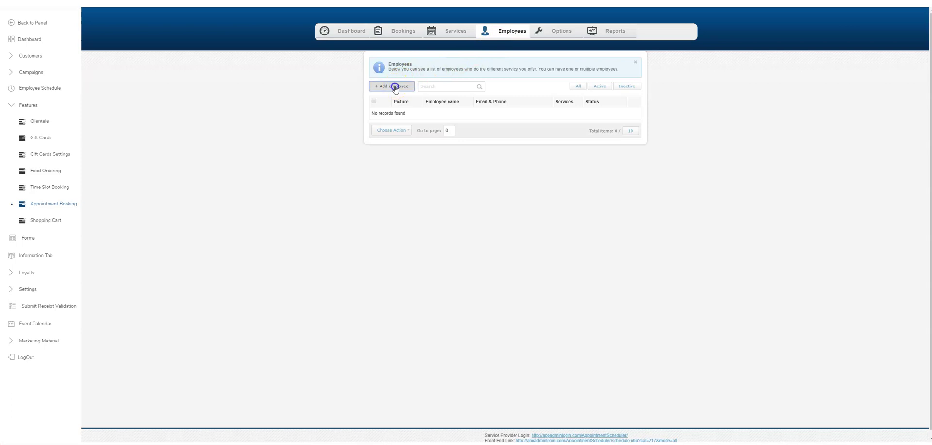
Step: Enter the employee's name, the note 'Great Employee' and e-mail, and turn on new-booking alerts
left_click(443, 94)
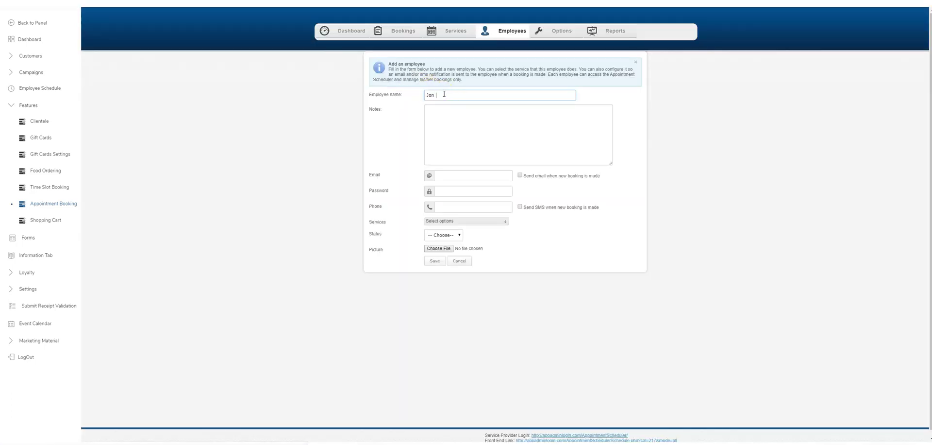
key("Tab")
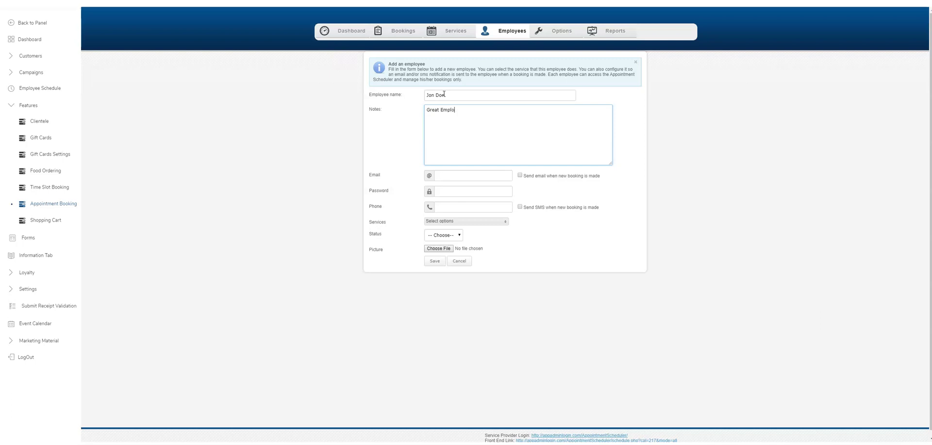
key("Tab")
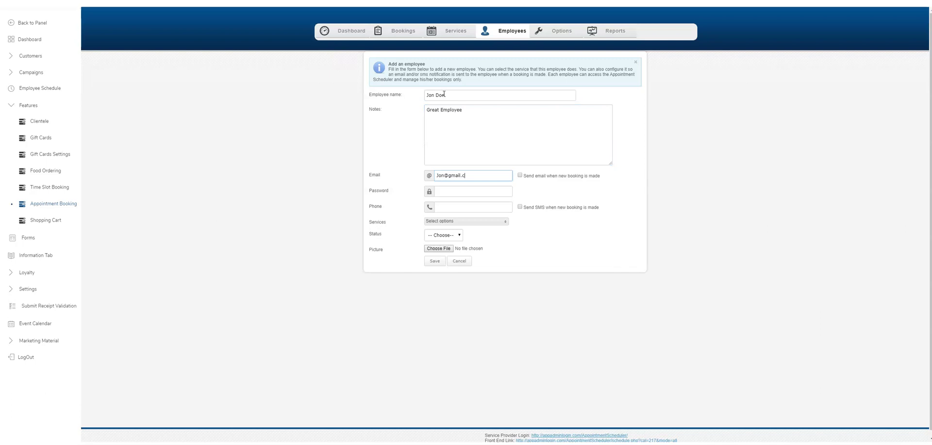
key("Tab")
left_click(520, 176)
Step: Fill in the employee's password and phone number, leaving services unassigned
left_click(456, 191)
type("123")
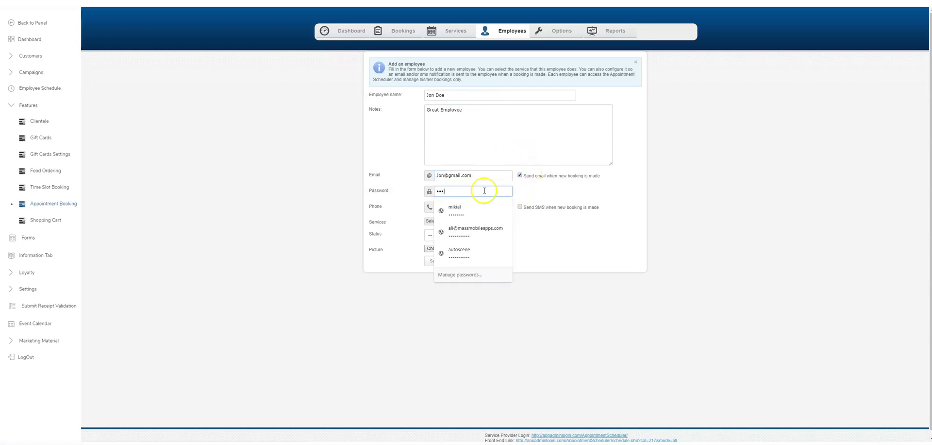
left_click(538, 191)
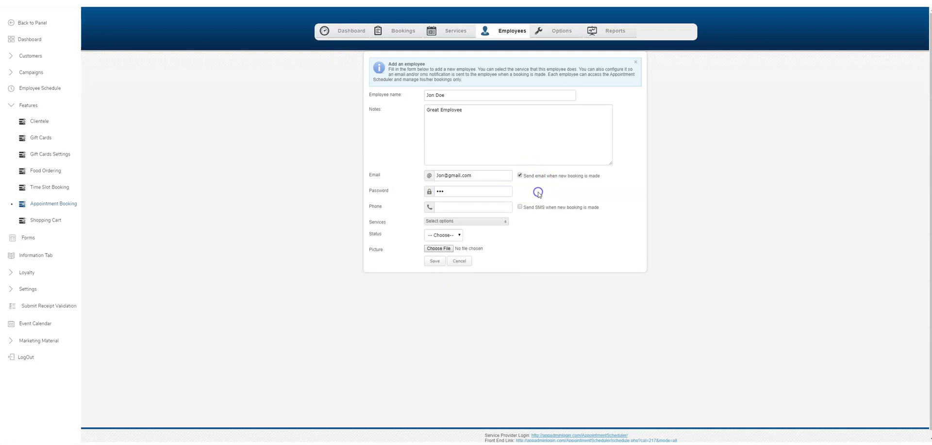
left_click(462, 209)
type("12324")
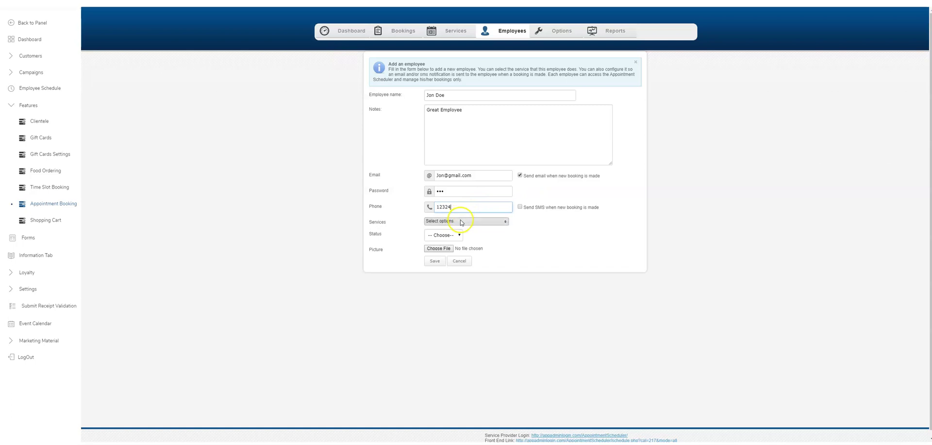
left_click(461, 223)
left_click(505, 222)
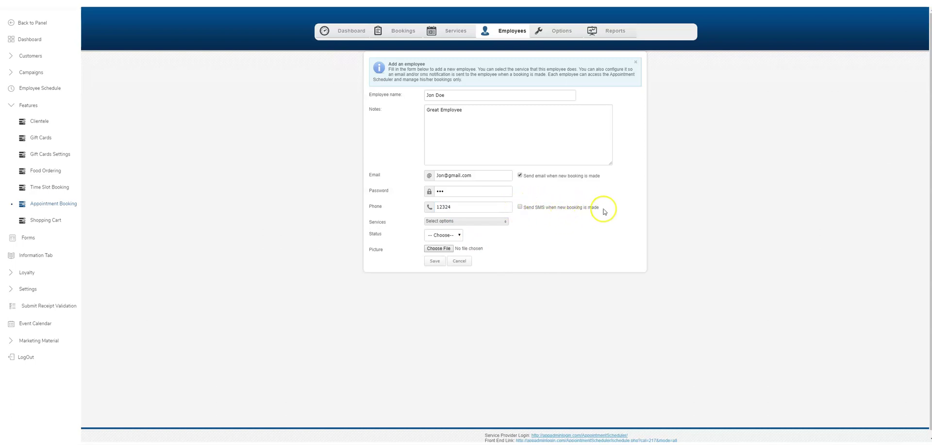
left_click(516, 203)
left_click(486, 224)
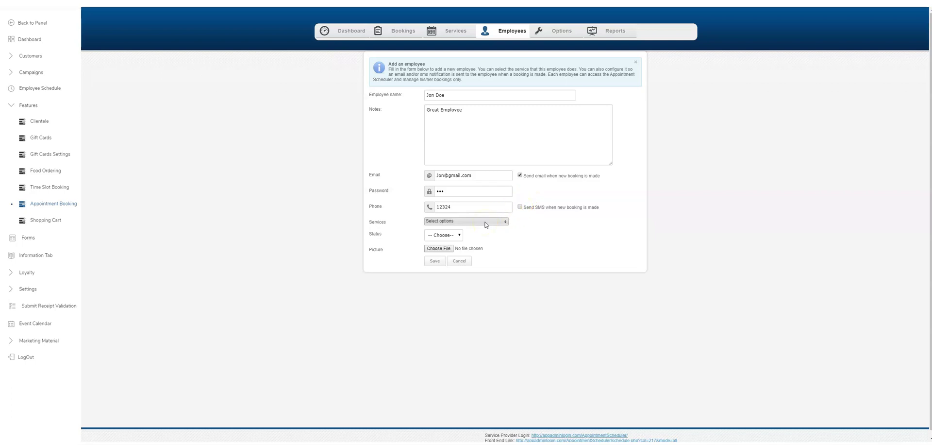
left_click(460, 236)
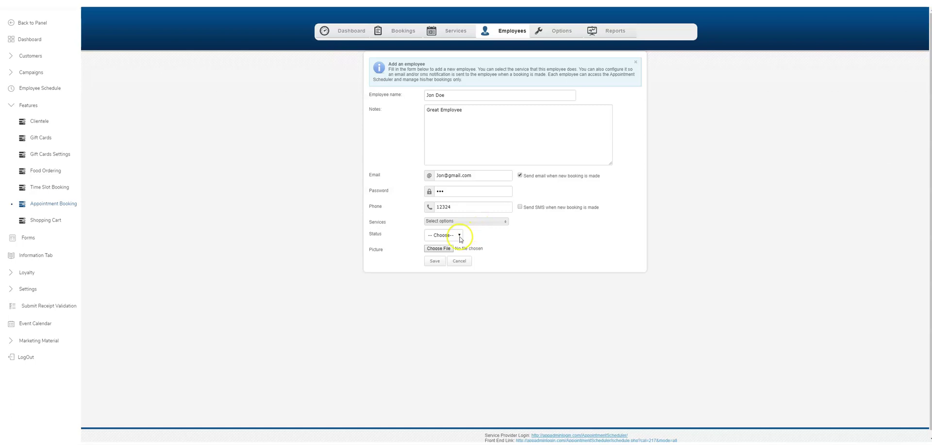
Step: Attach an image file as the employee's picture, set status to Active, and save
left_click(438, 248)
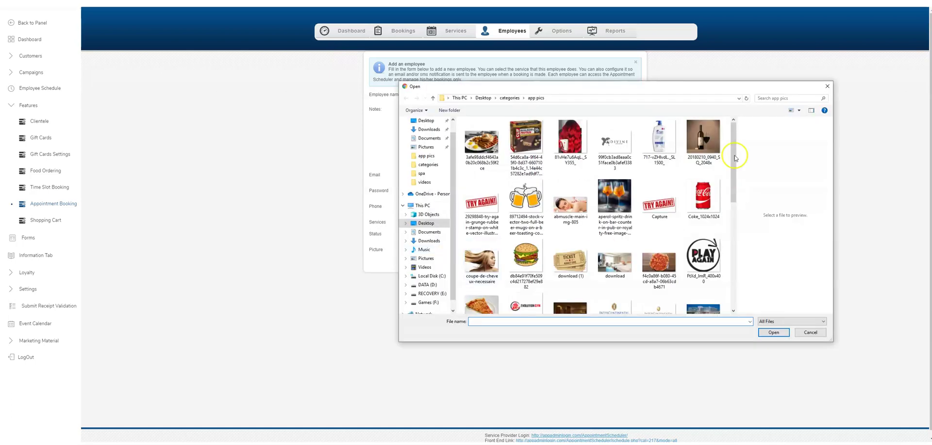
left_click(820, 334)
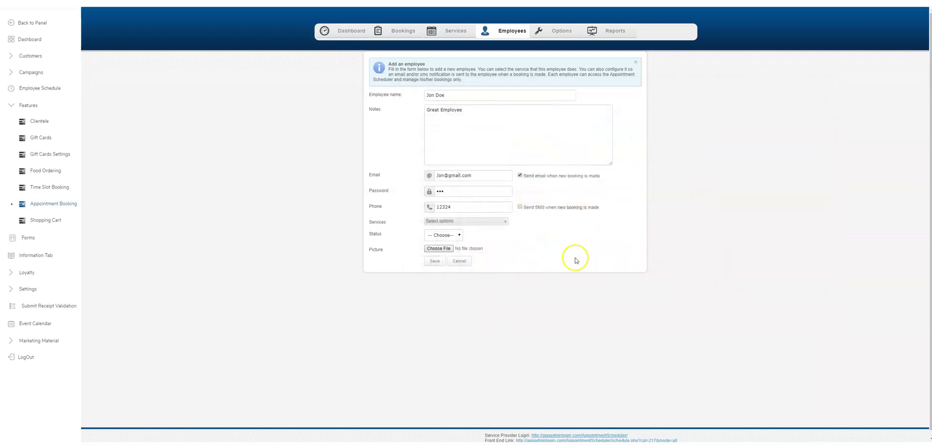
left_click(438, 248)
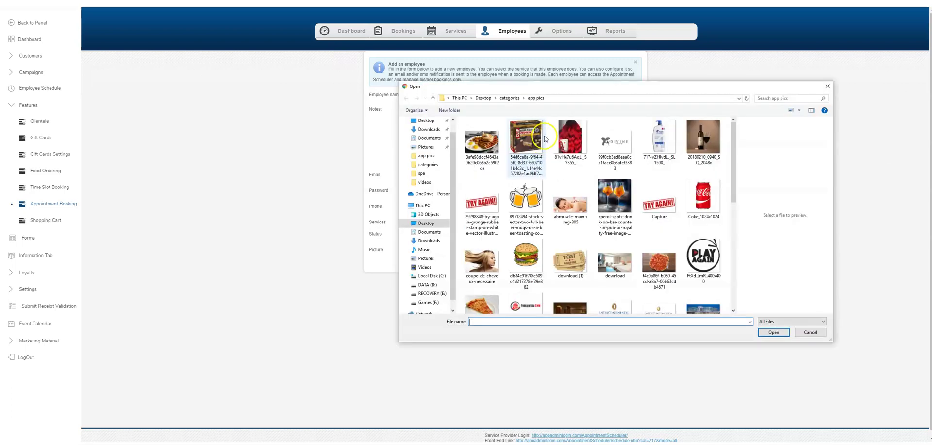
double_click(566, 125)
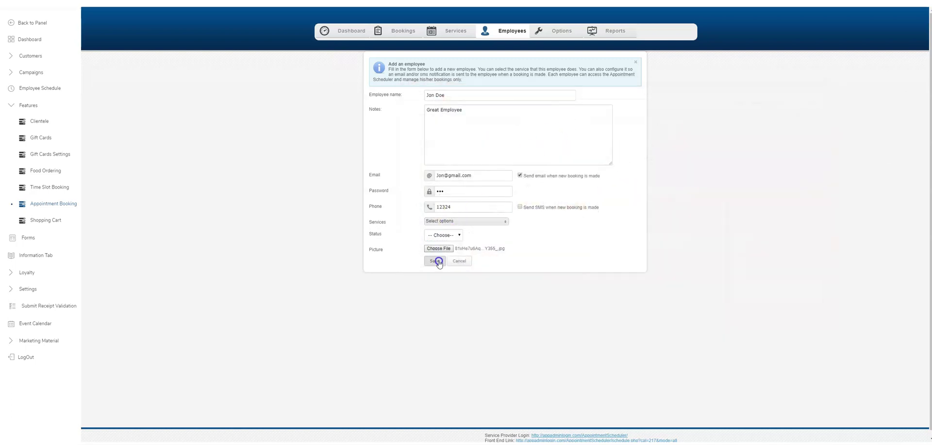
left_click(443, 235)
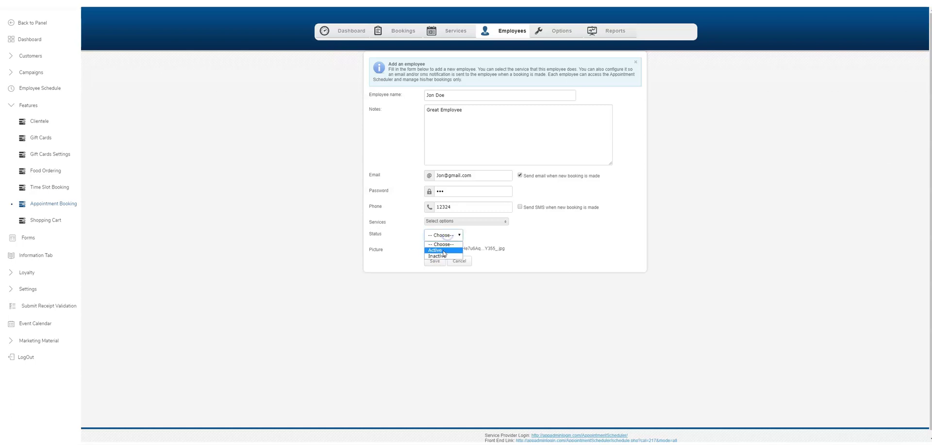
left_click(439, 248)
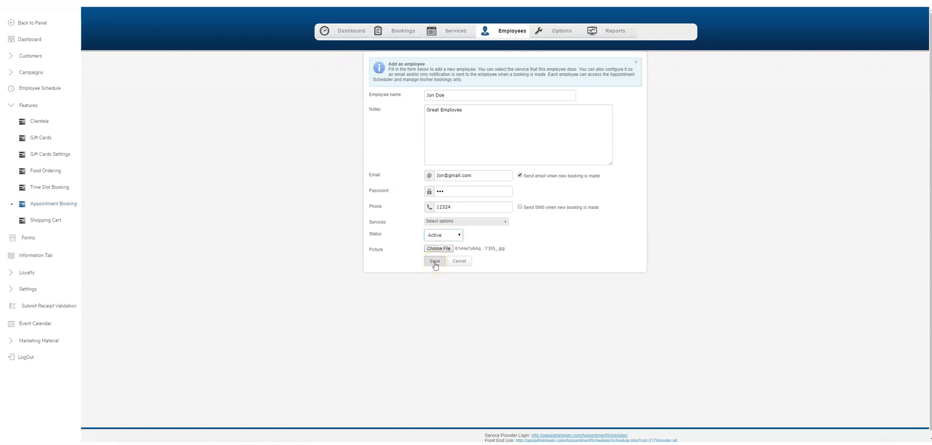
left_click(435, 262)
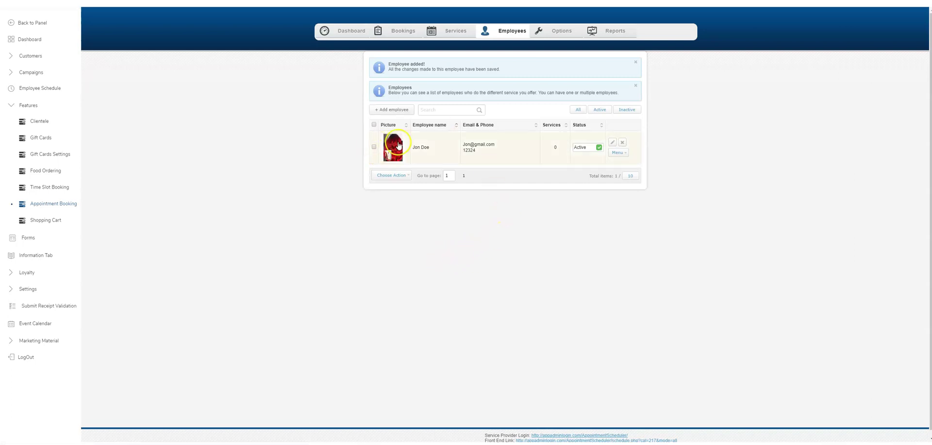
Step: Add a service named 'Hair Cut', described as 'Hair Cut', with price 45
left_click(450, 30)
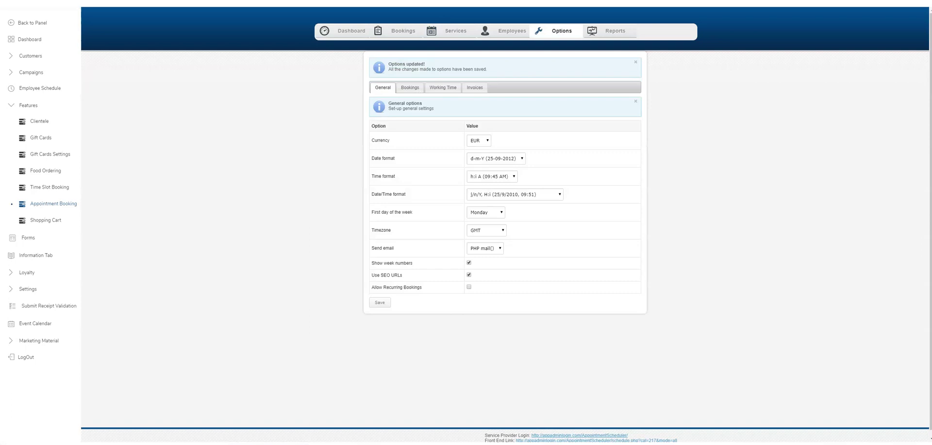
left_click(453, 31)
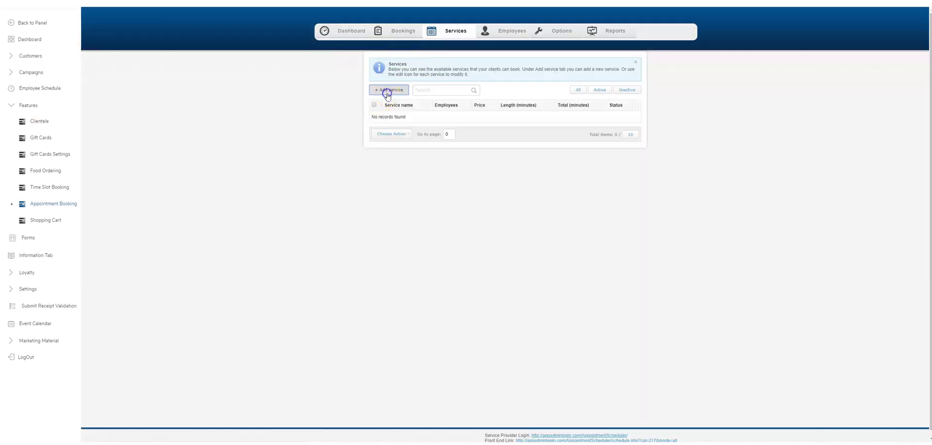
left_click(387, 92)
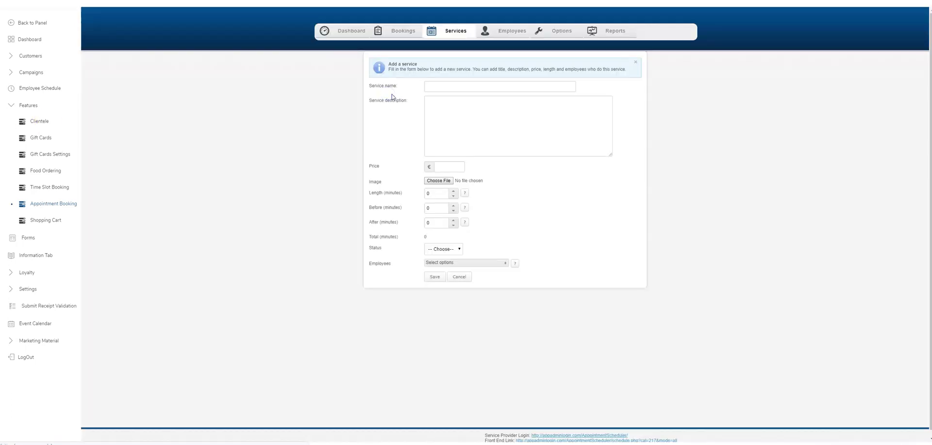
left_click(451, 85)
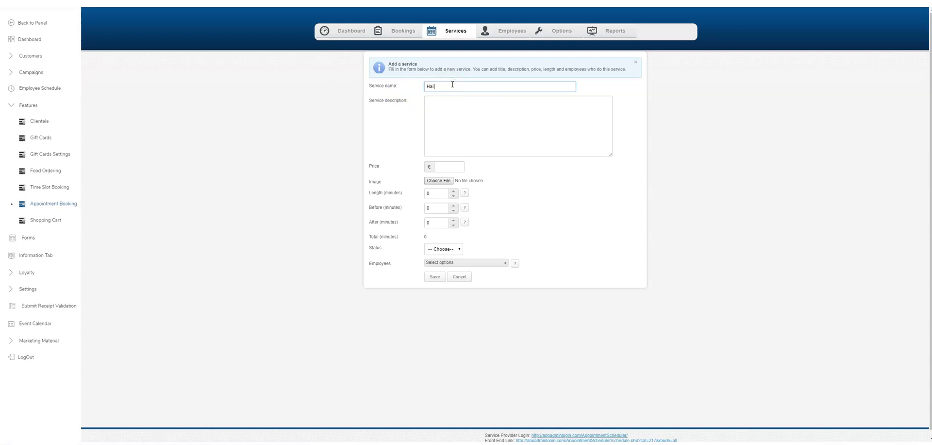
type("Hair Cut")
key("Tab")
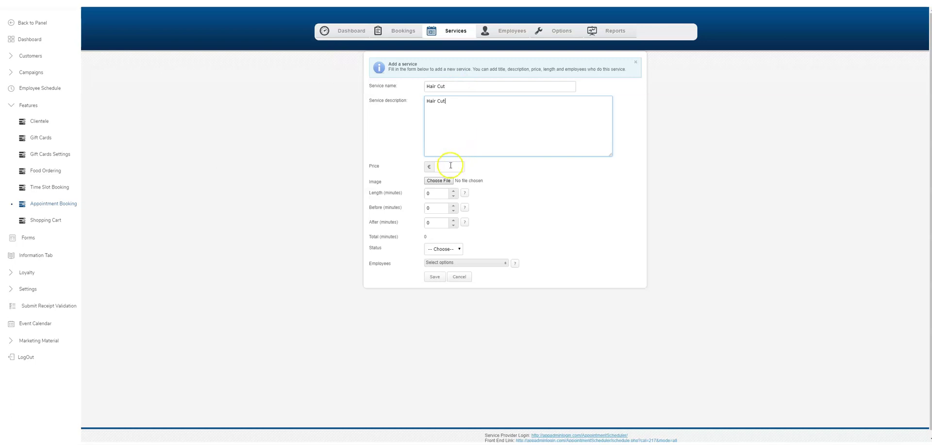
left_click(451, 166)
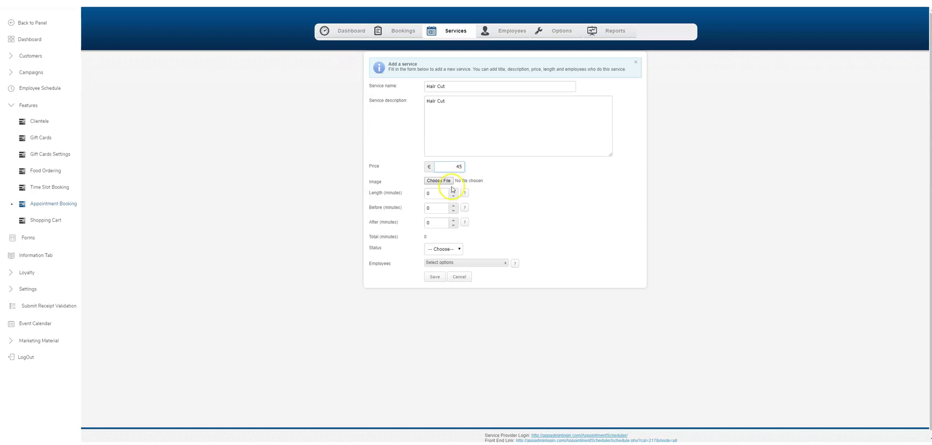
Step: Give Hair Cut the haircut photo, a 30-minute length and 5-minute before and after buffers
left_click(463, 180)
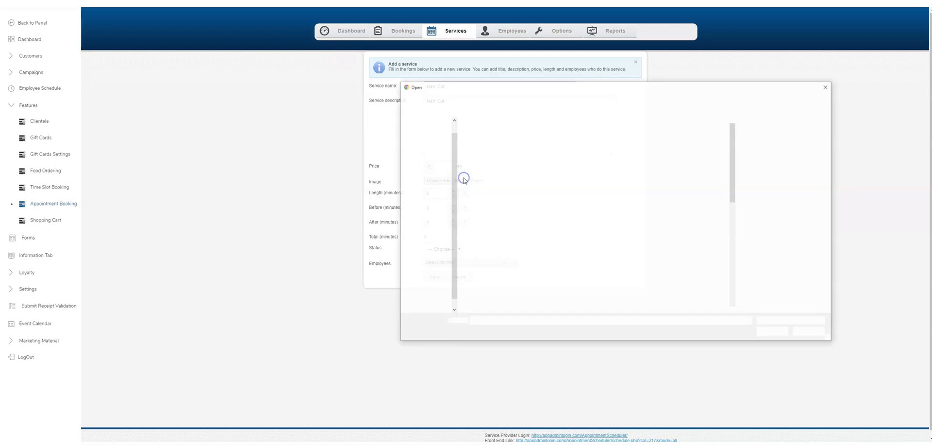
left_click(826, 88)
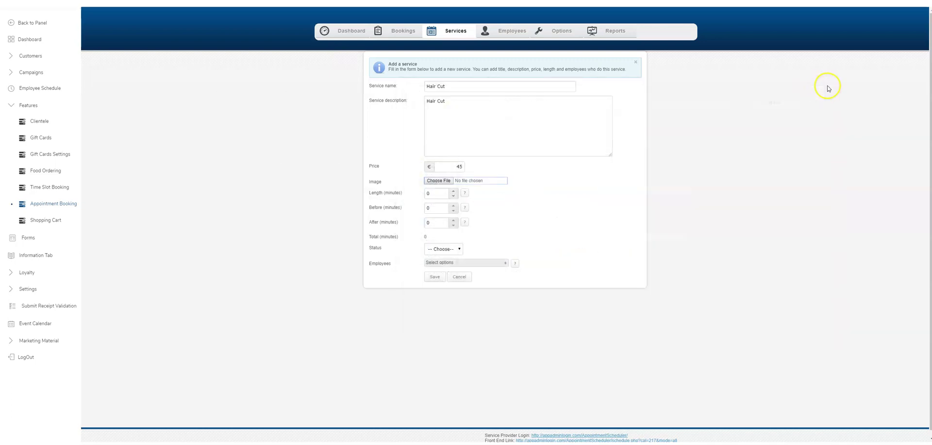
left_click(439, 180)
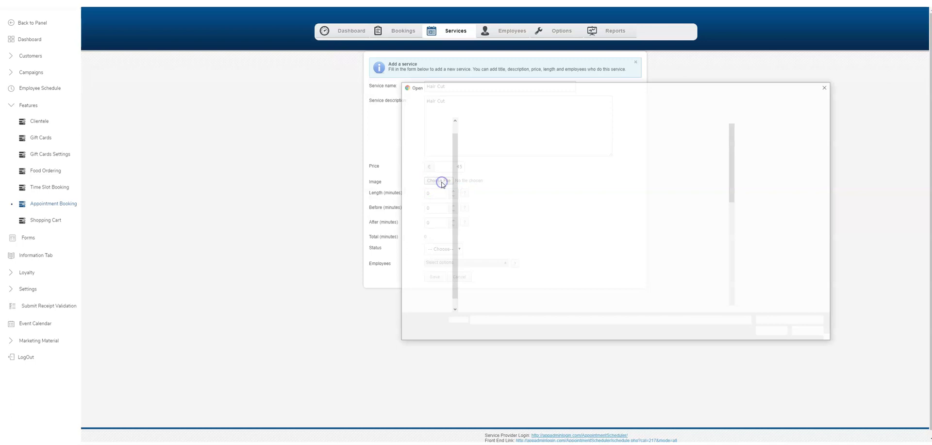
double_click(491, 255)
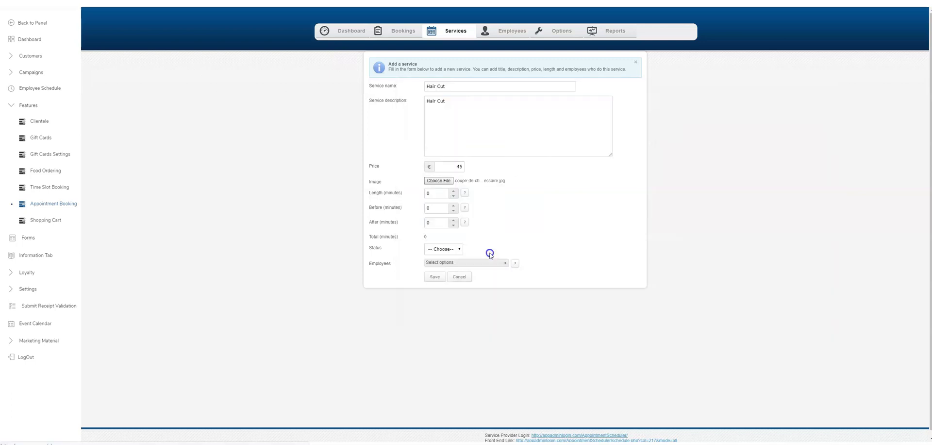
left_click(431, 198)
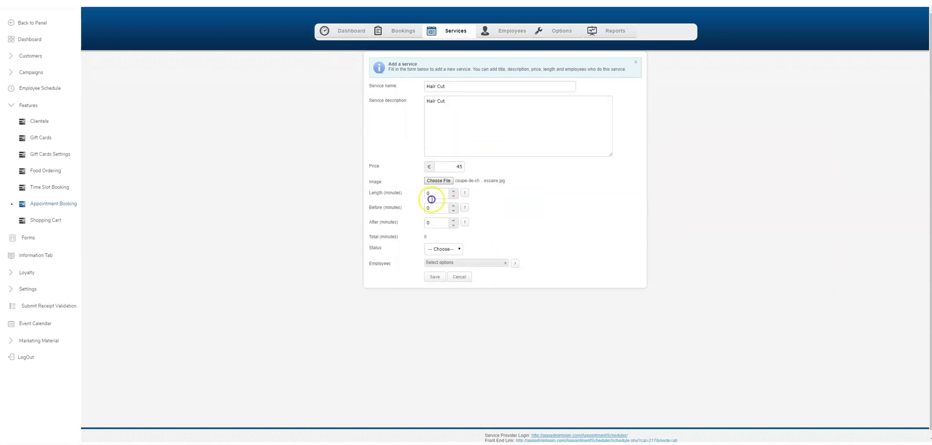
double_click(442, 196)
double_click(444, 209)
double_click(437, 224)
Step: Set Hair Cut to Active, assign the employee, and save the service
left_click(444, 248)
left_click(443, 263)
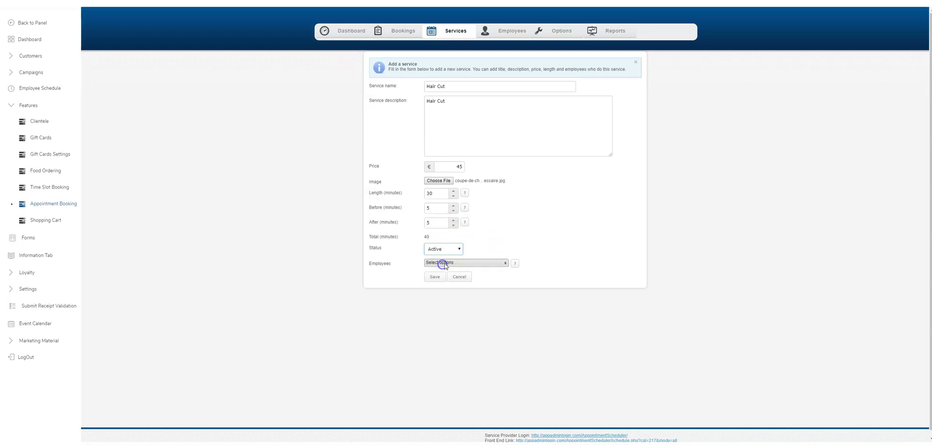
left_click(444, 263)
left_click(439, 283)
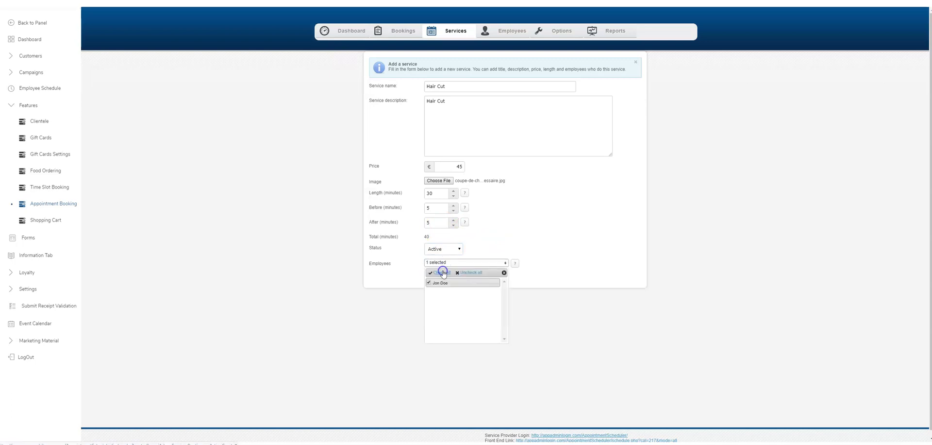
left_click(407, 275)
left_click(435, 276)
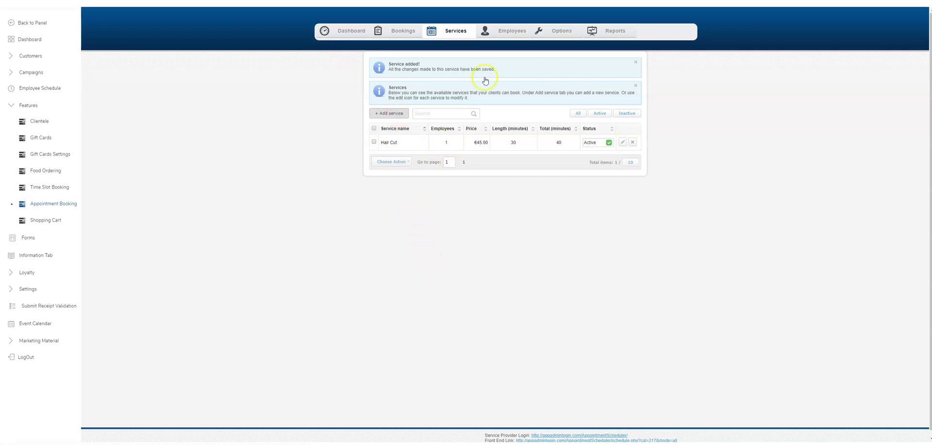
Step: Change the General options currency to USD, save, and return to the services list
left_click(564, 31)
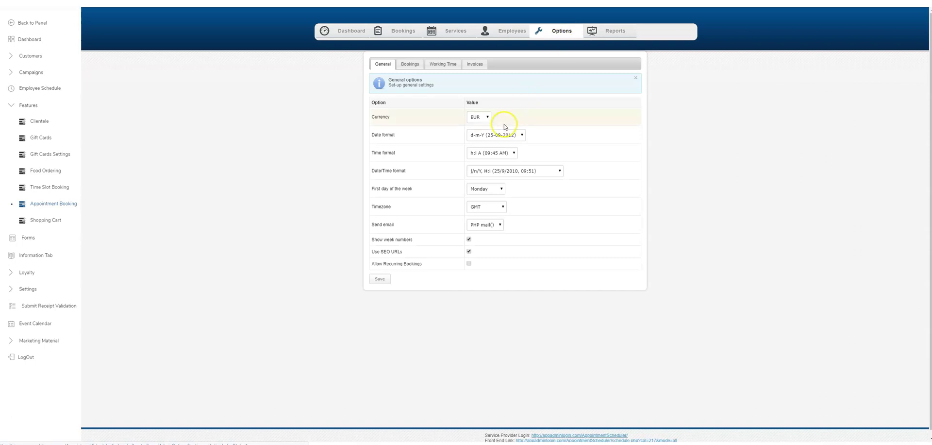
left_click(486, 117)
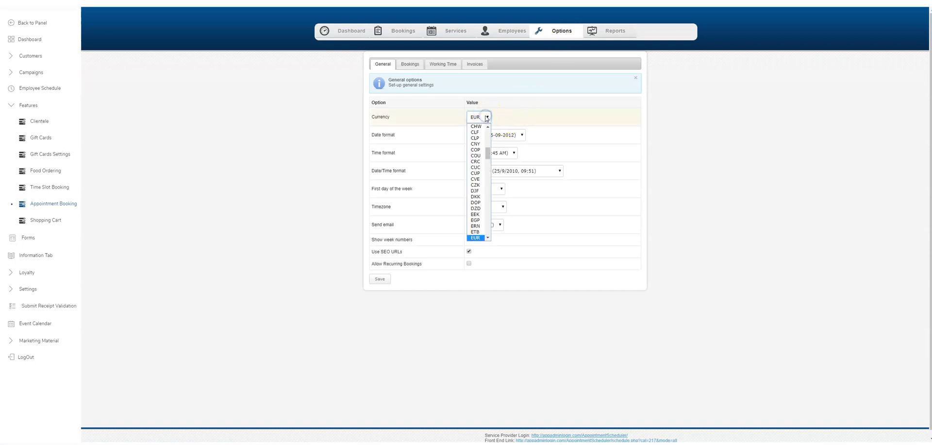
type("usd")
key("Return")
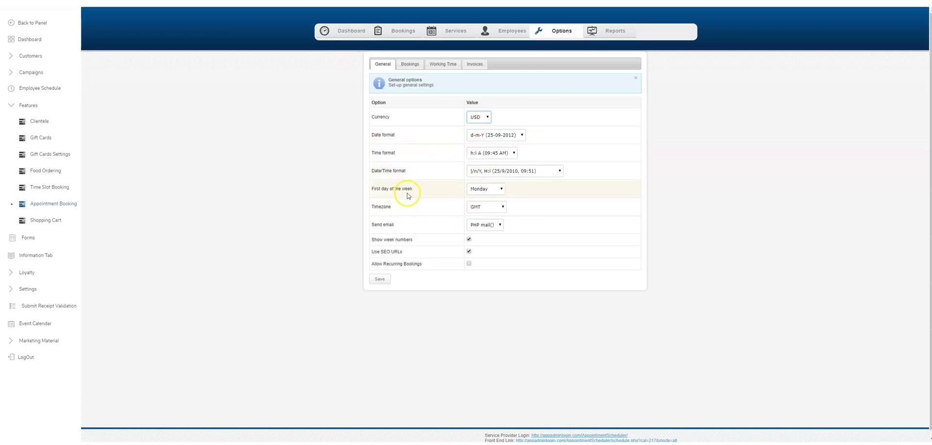
left_click(379, 279)
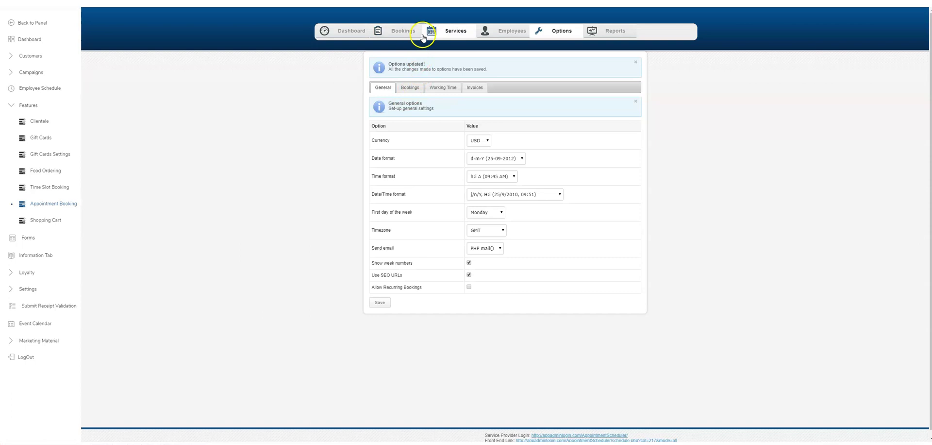
left_click(440, 32)
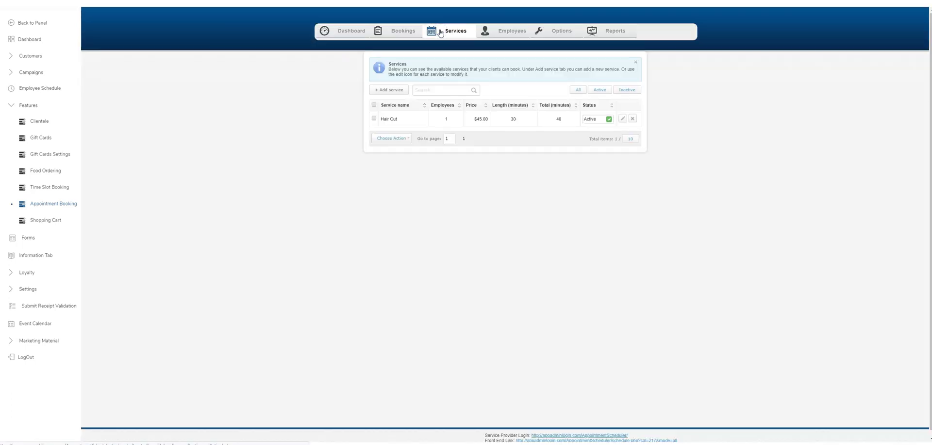
Step: Start a new Colour service with description 'Colour Hair' and price 95
left_click(398, 92)
left_click(444, 86)
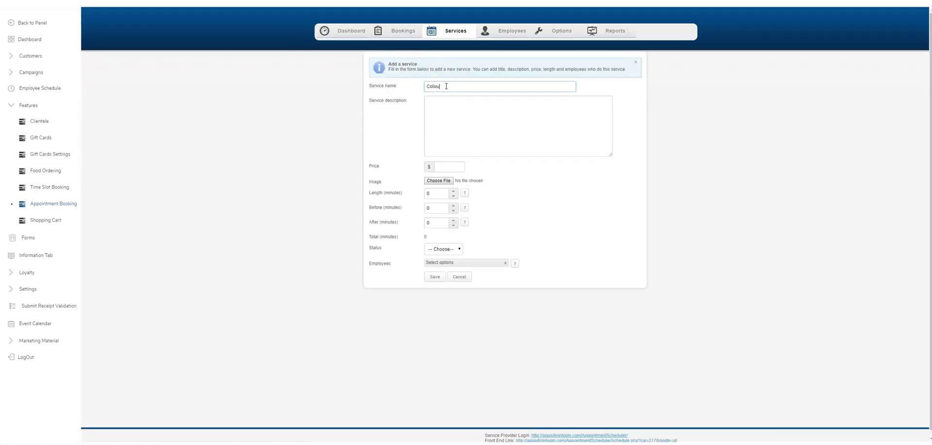
key("Tab")
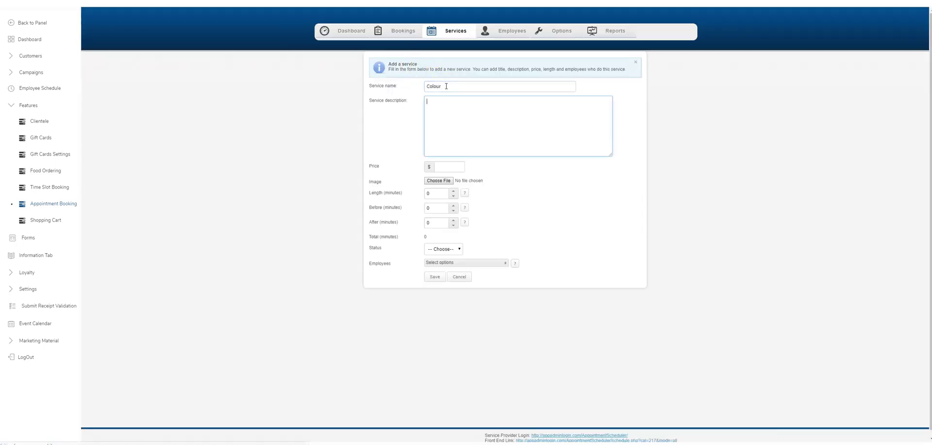
type("Colour Hair")
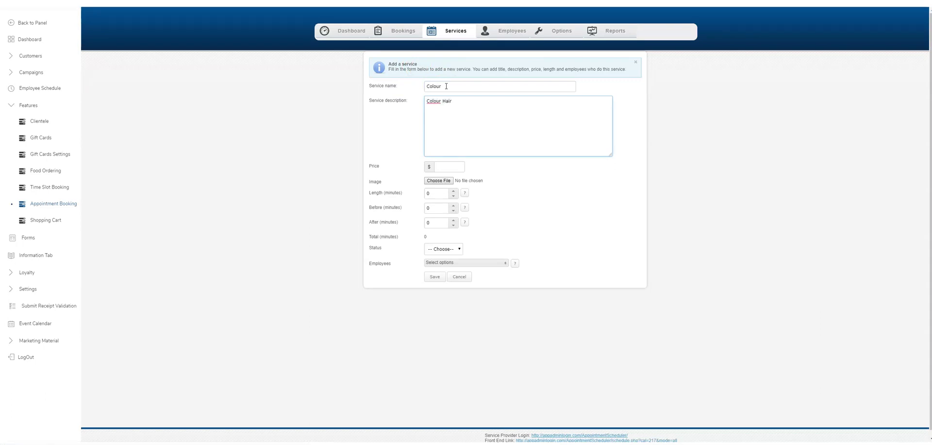
left_click(463, 125)
left_click(444, 169)
type("95")
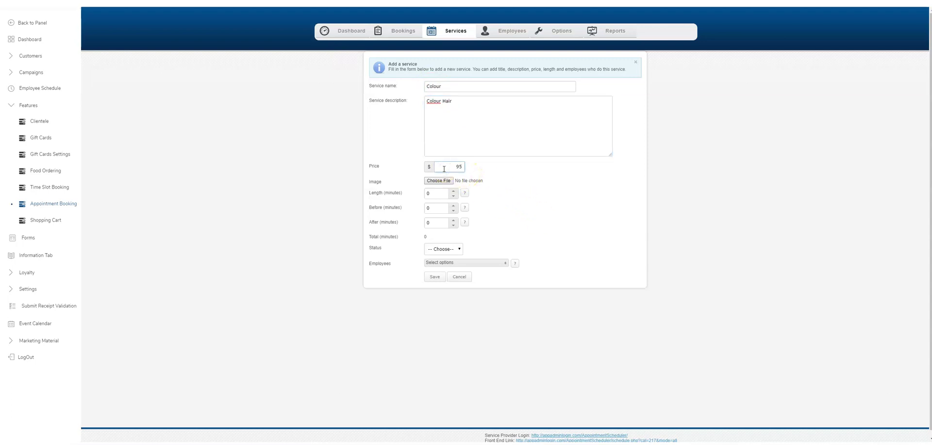
Step: Set Colour's length to 60, 5-minute before/after buffers, Active status, and assign the employee
double_click(438, 195)
double_click(438, 207)
type("5")
double_click(437, 222)
type("5")
left_click(447, 249)
left_click(446, 263)
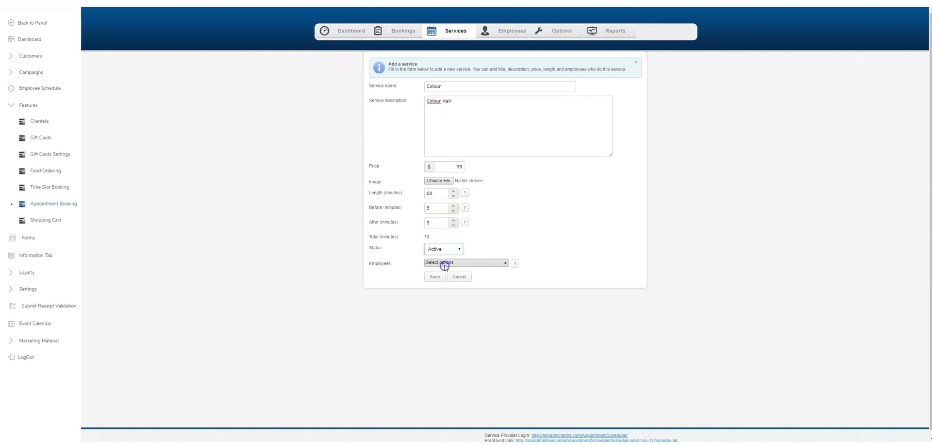
left_click(441, 262)
left_click(439, 273)
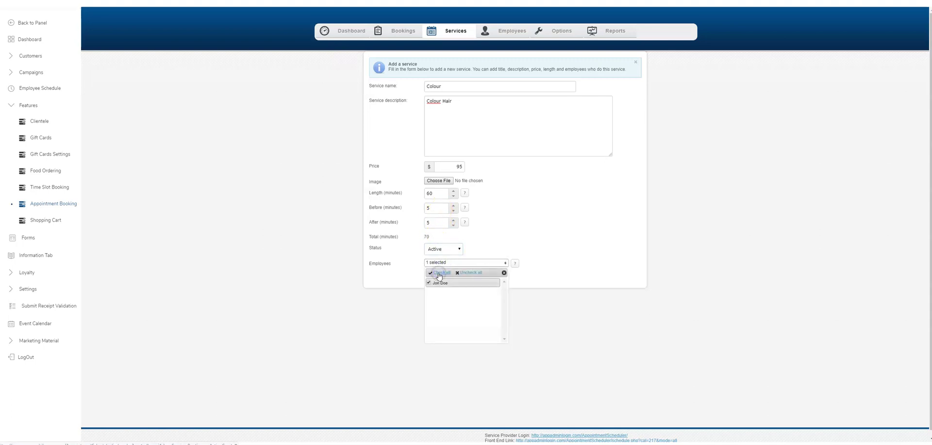
left_click(409, 279)
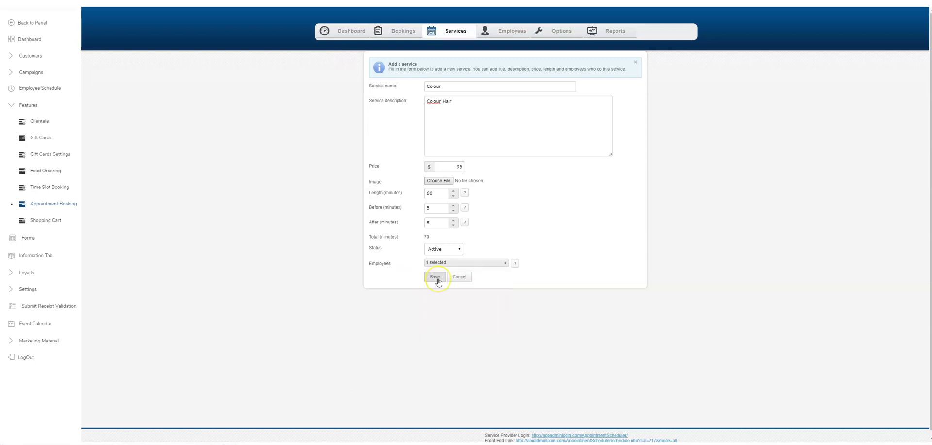
Step: Save the Colour service, look over Bookings and the Dashboard schedule, then show Employees
left_click(435, 277)
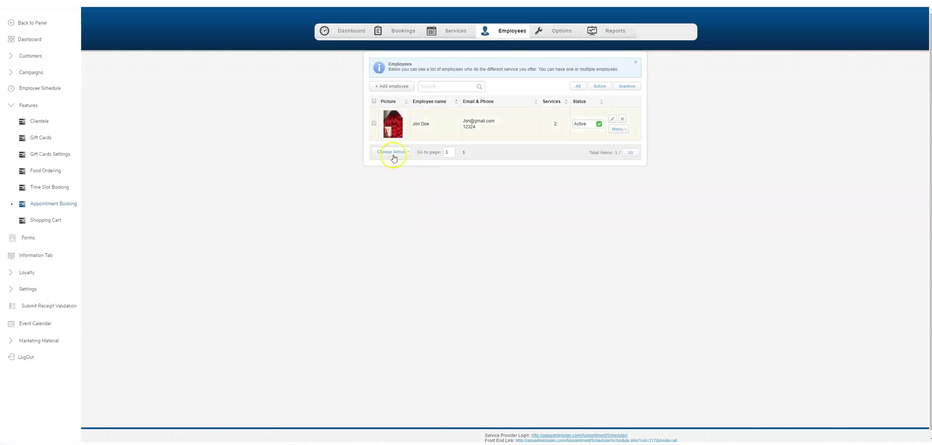
left_click(385, 33)
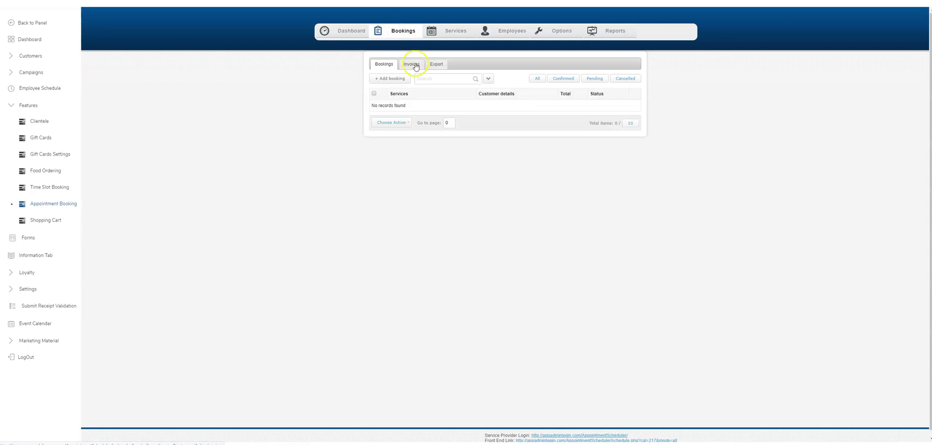
left_click(357, 29)
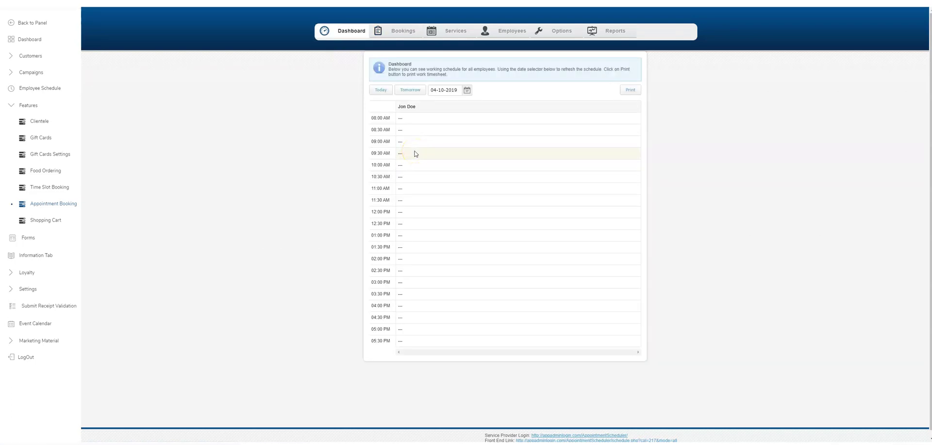
left_click(440, 90)
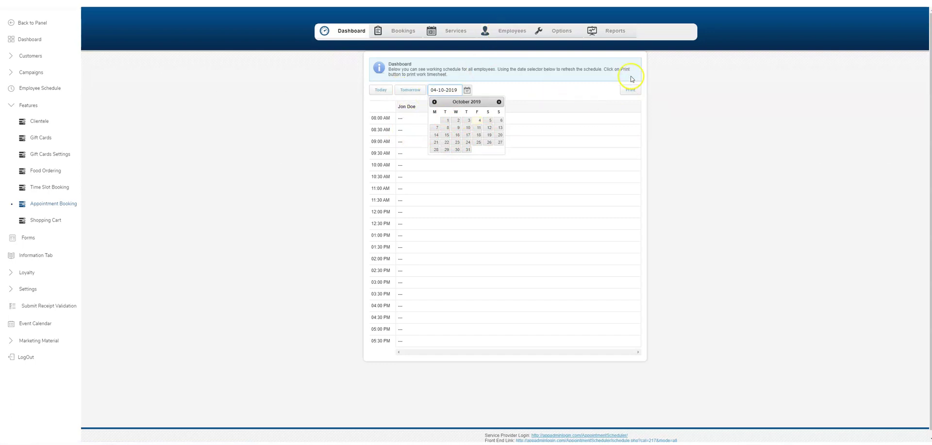
left_click(482, 32)
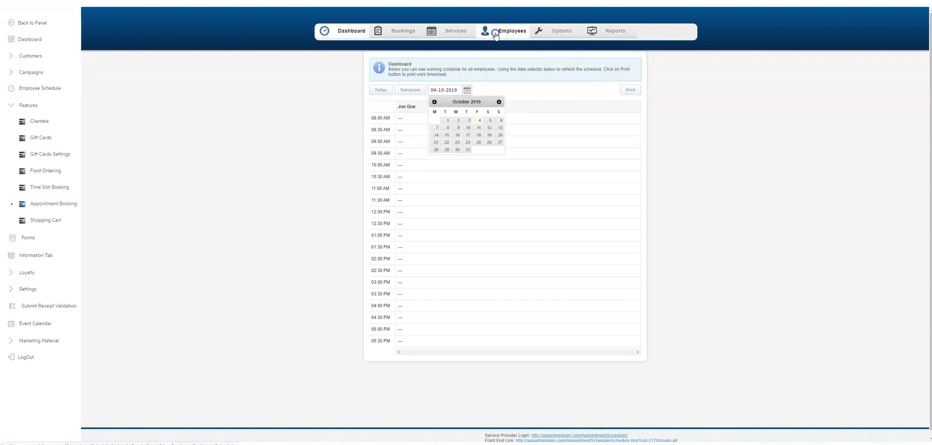
Step: Start a second employee with name, notes, e-mail, new-booking alerts and password filled in
left_click(398, 87)
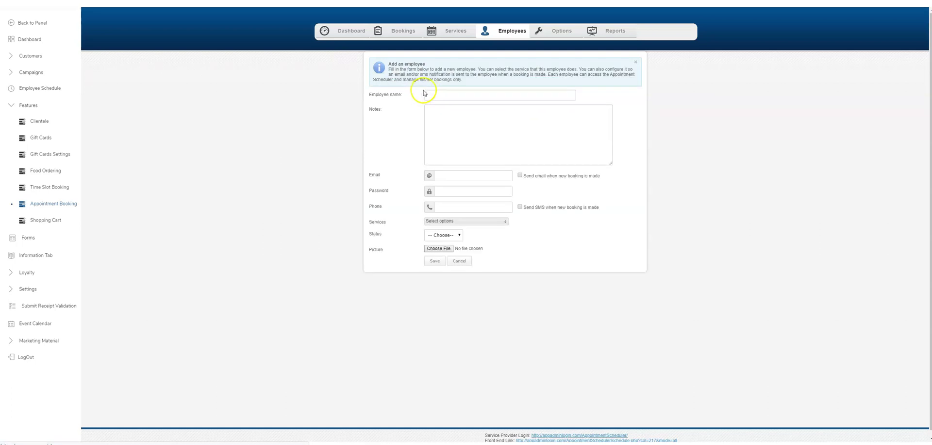
left_click(457, 93)
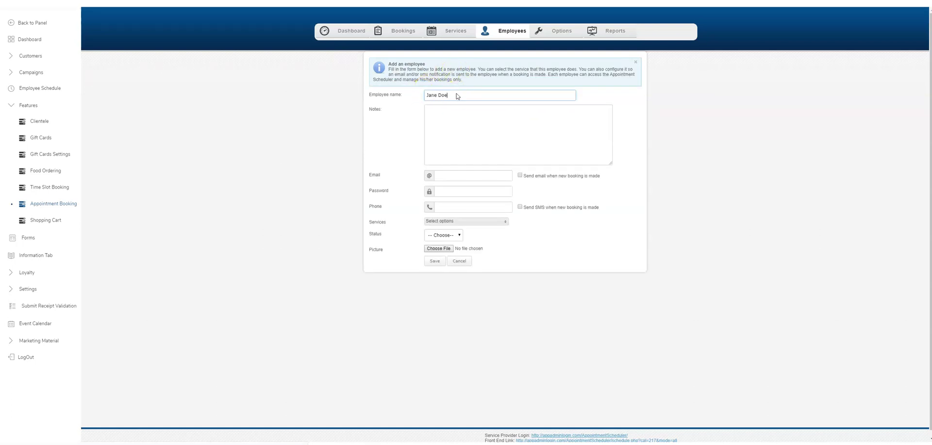
key("Tab")
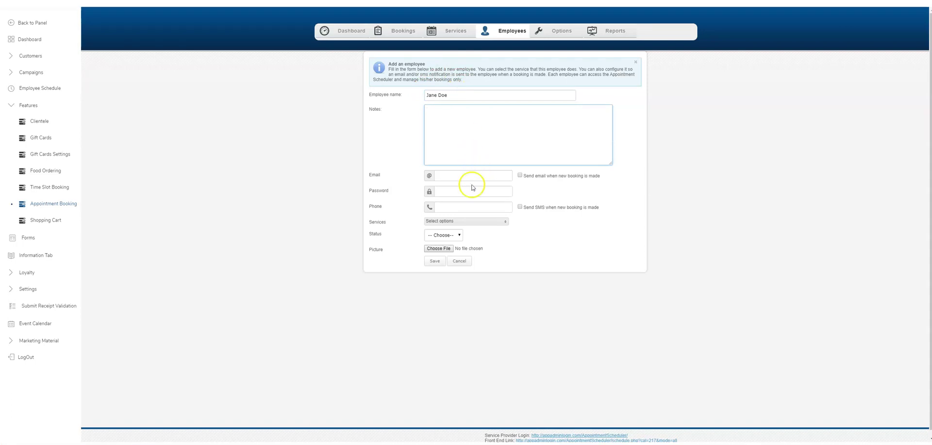
left_click(476, 173)
type("j")
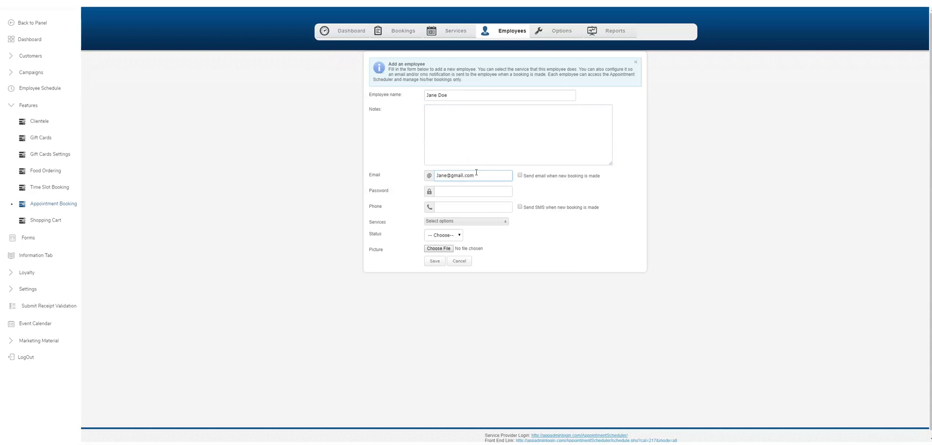
left_click(520, 175)
left_click(500, 191)
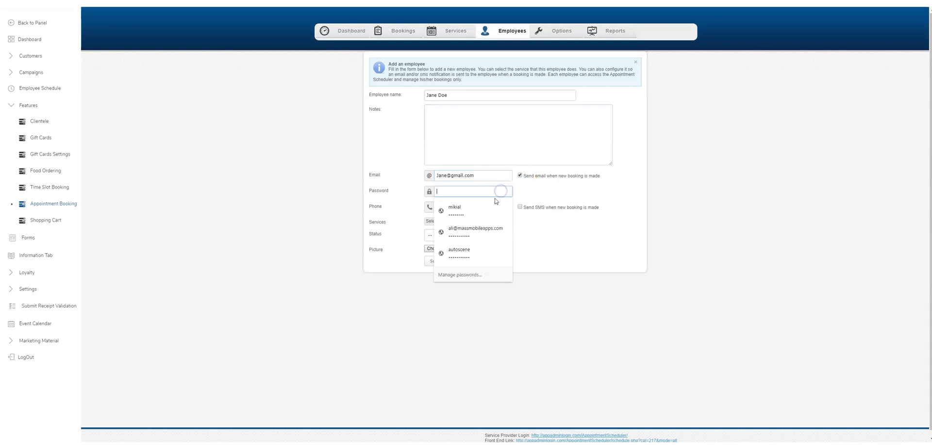
type("123")
left_click(557, 192)
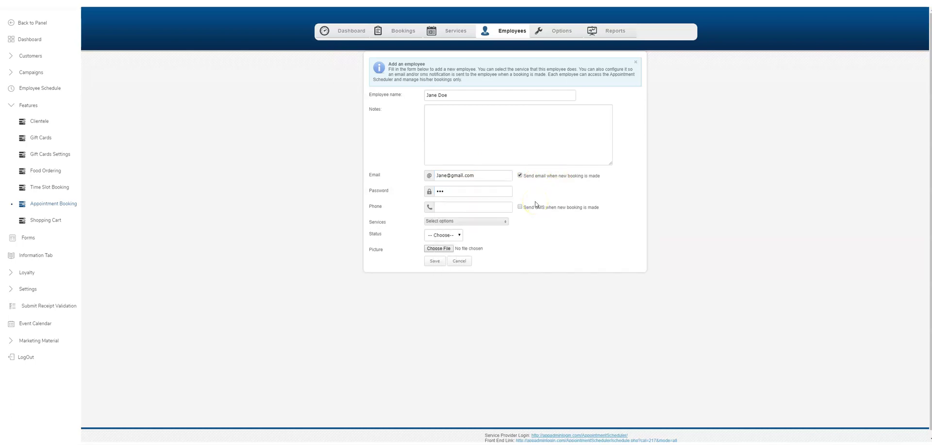
Step: Give the employee both services, Active status, a picture and phone number, then save
left_click(478, 207)
left_click(456, 221)
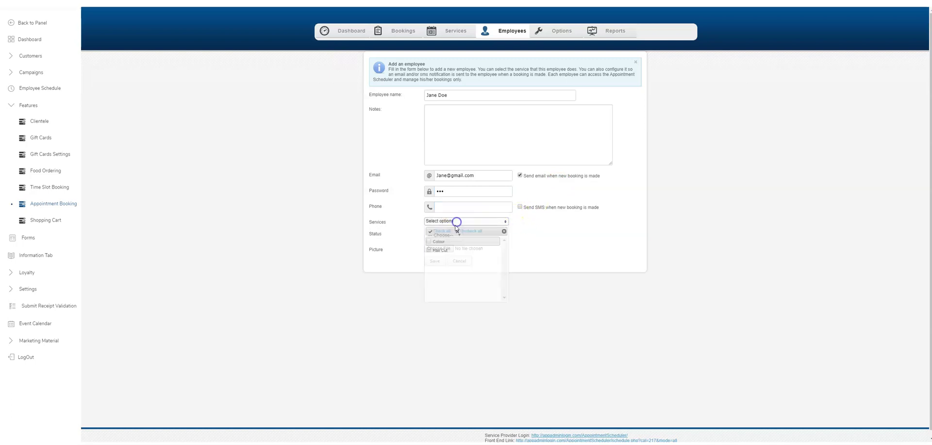
left_click(440, 231)
left_click(540, 226)
left_click(443, 235)
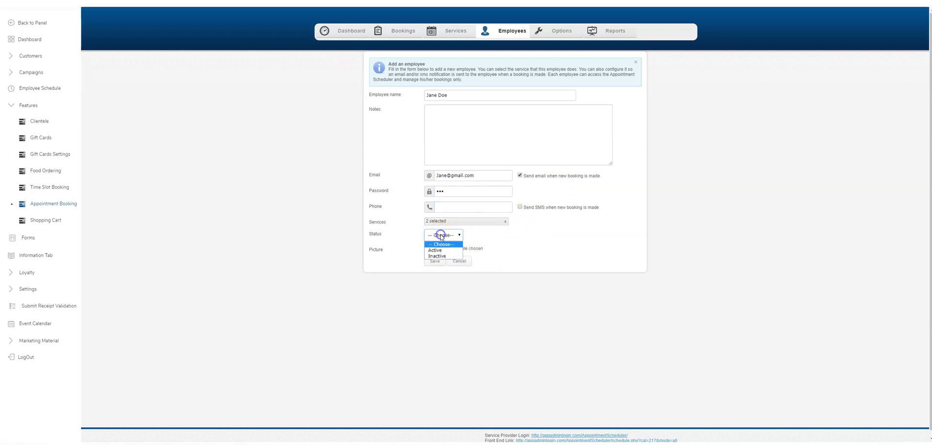
left_click(442, 250)
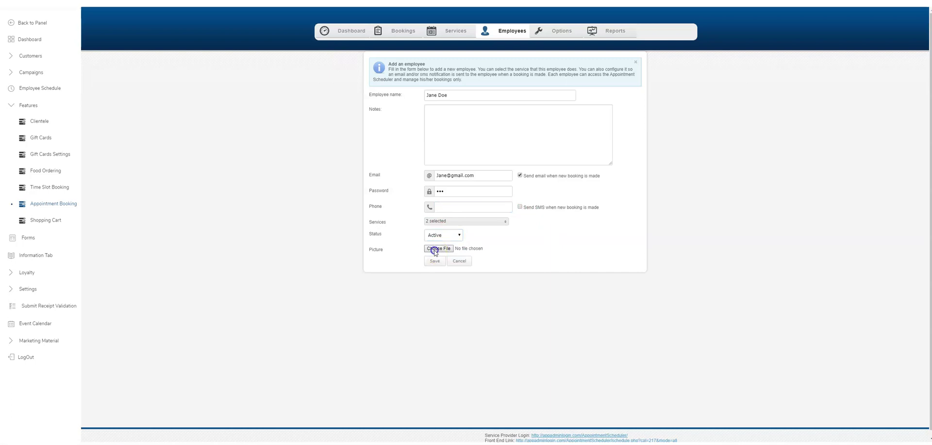
left_click(436, 248)
double_click(570, 135)
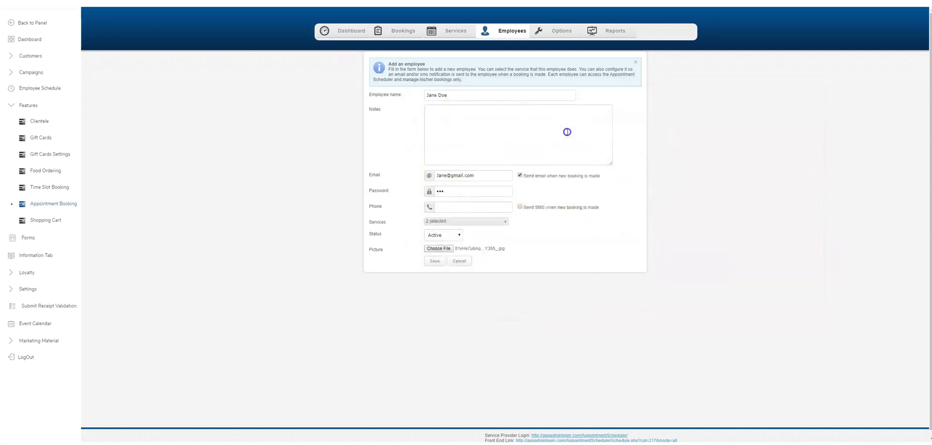
left_click(435, 261)
type("1234")
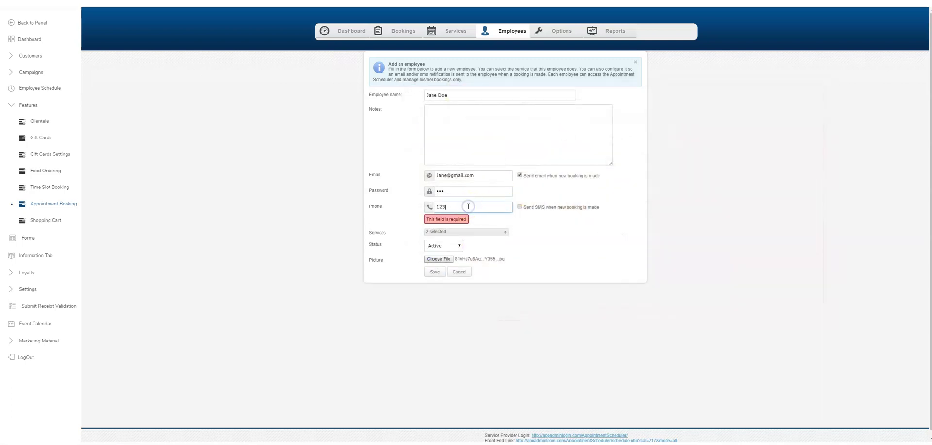
left_click(433, 273)
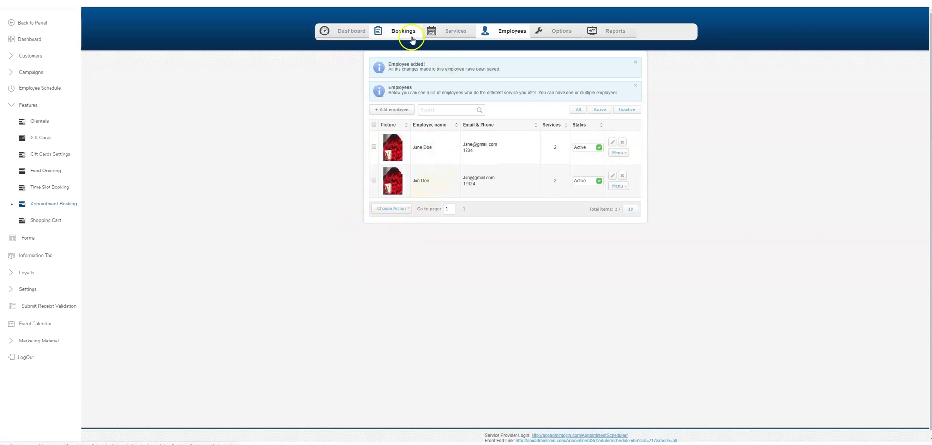
Step: Check the dashboard schedule and the General timezone and week-start options, then open Bookings options
left_click(349, 33)
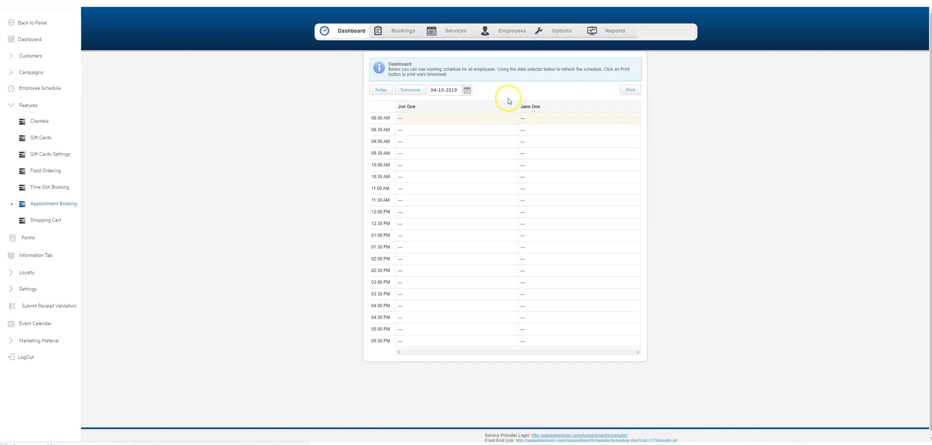
left_click(569, 33)
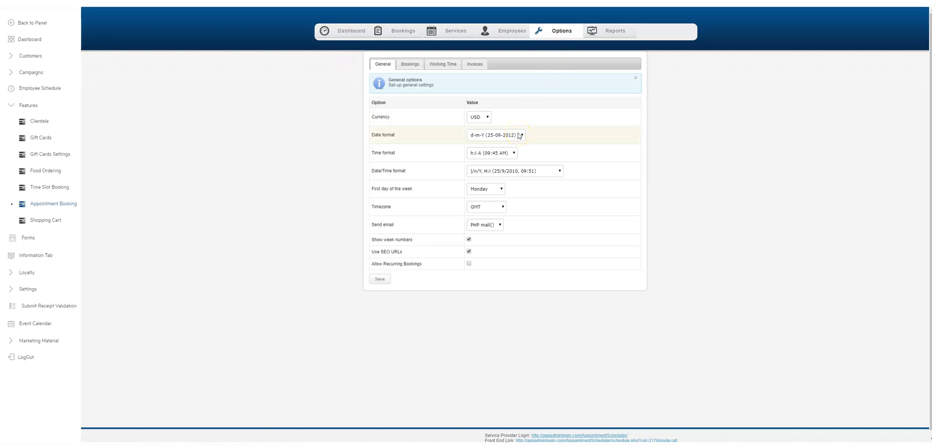
left_click(493, 207)
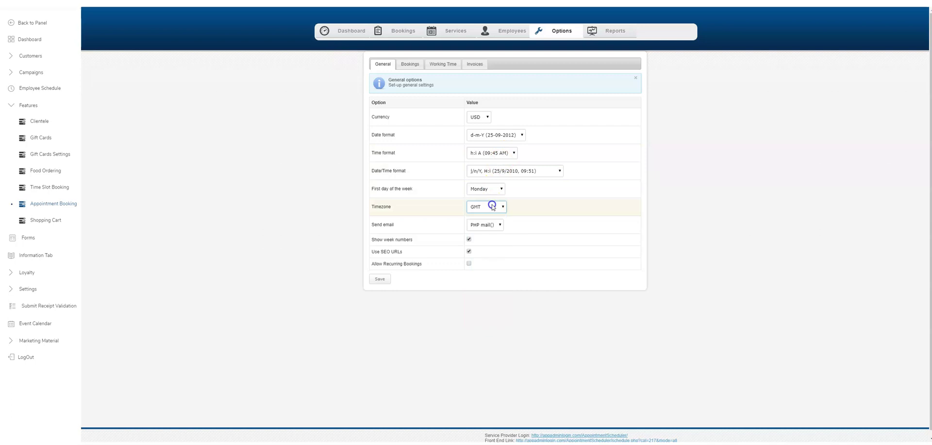
left_click(485, 188)
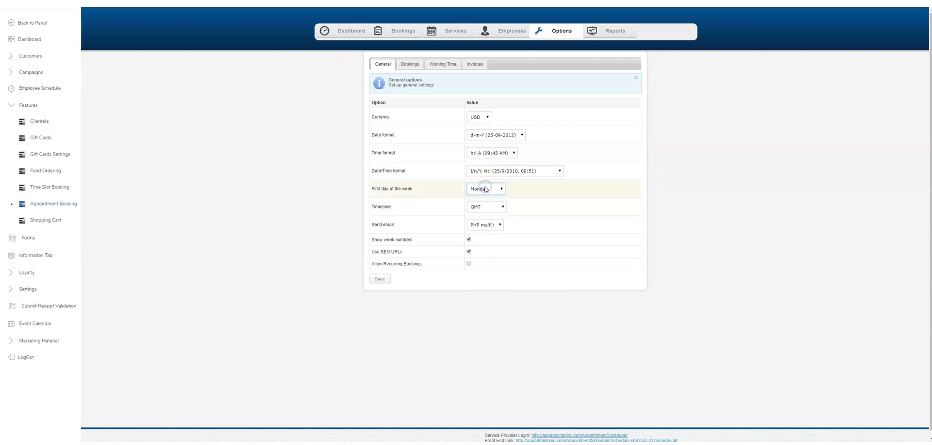
left_click(411, 64)
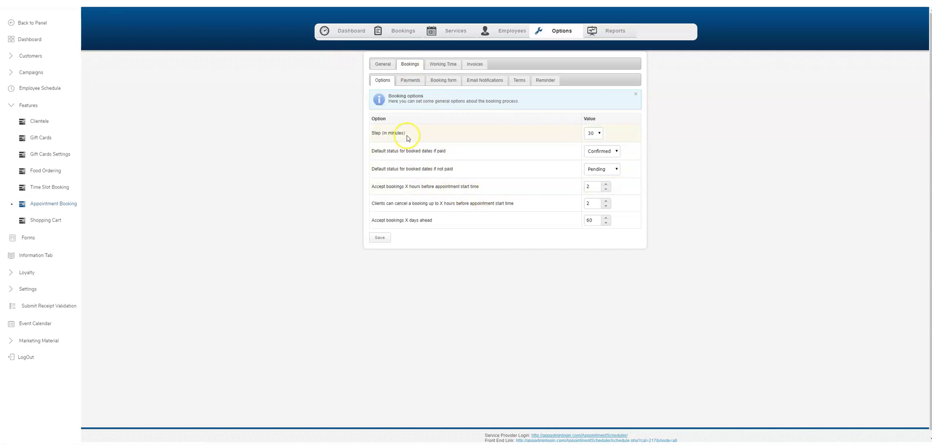
Step: Keep paid bookings Confirmed and set the default status for unpaid bookings to Confirmed
left_click(596, 152)
left_click(598, 155)
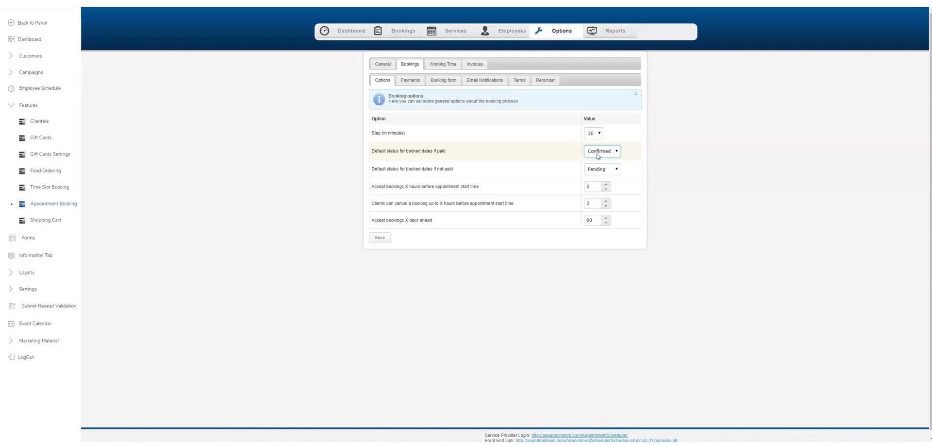
left_click(600, 153)
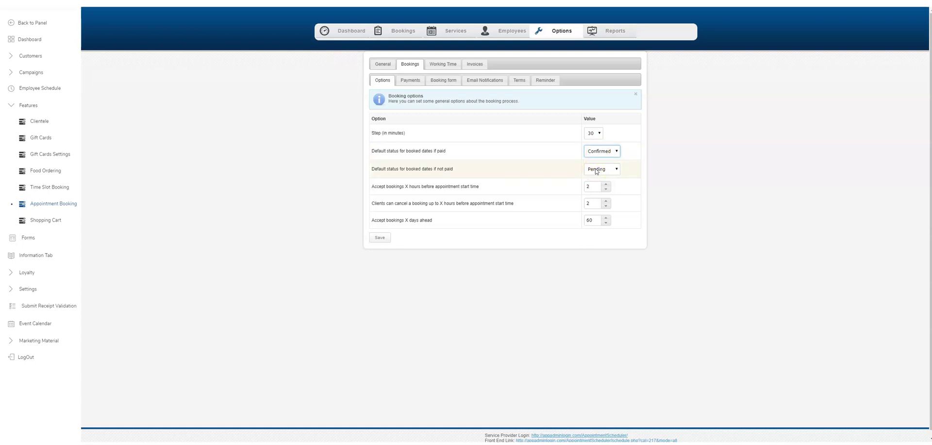
left_click(596, 170)
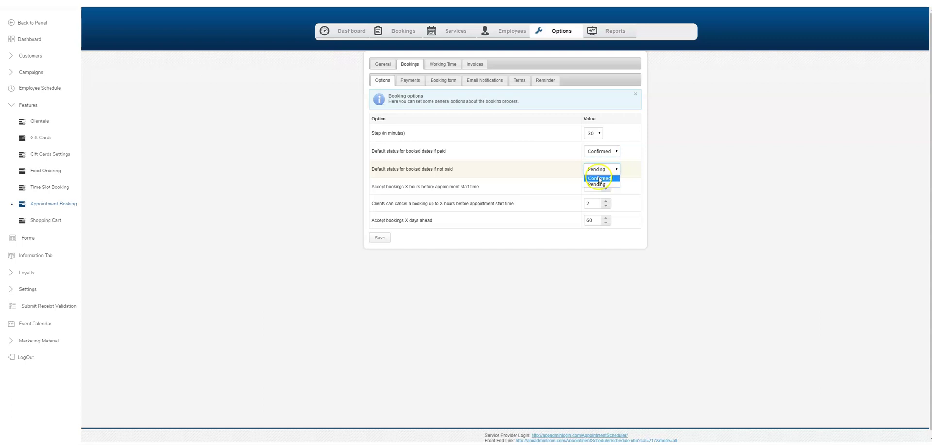
left_click(561, 165)
left_click(549, 174)
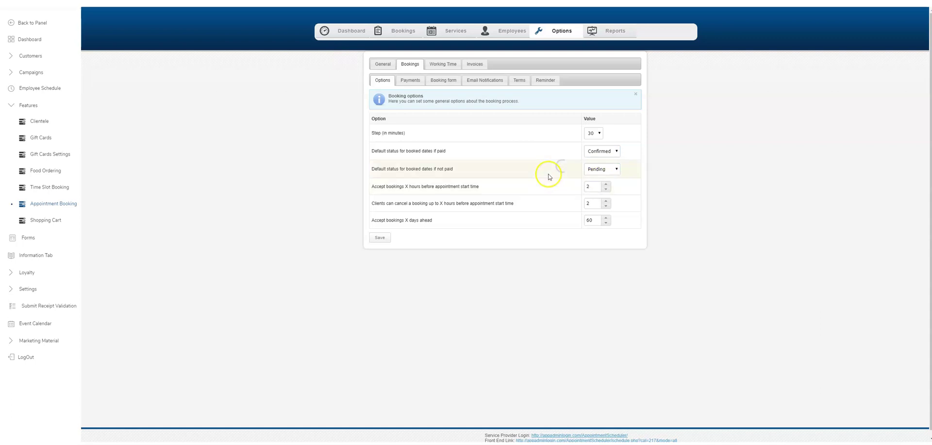
left_click(604, 170)
left_click(605, 170)
left_click(605, 170)
left_click(606, 178)
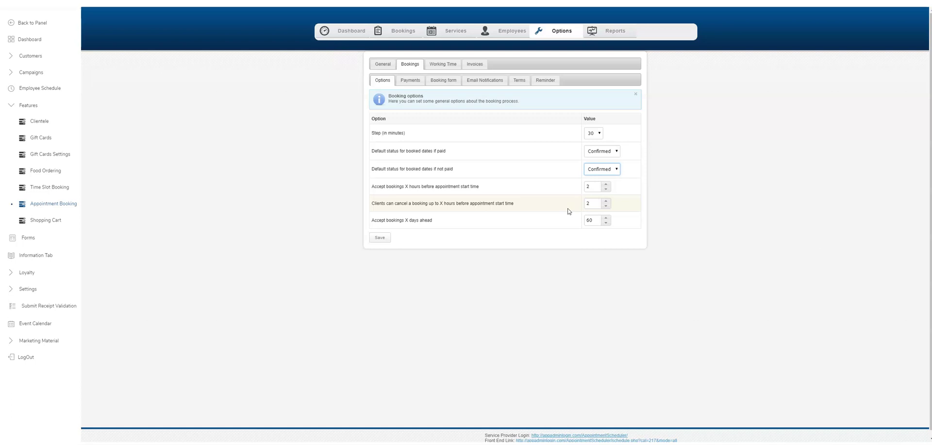
Step: Set 'Accept bookings X hours' before start to 1 and save the booking options
left_click(574, 205)
left_click(585, 195)
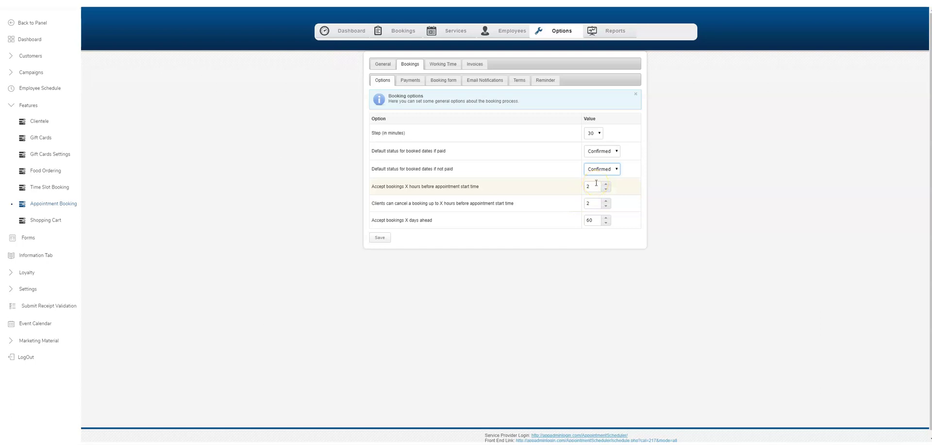
left_click(606, 189)
left_click(606, 190)
left_click(607, 184)
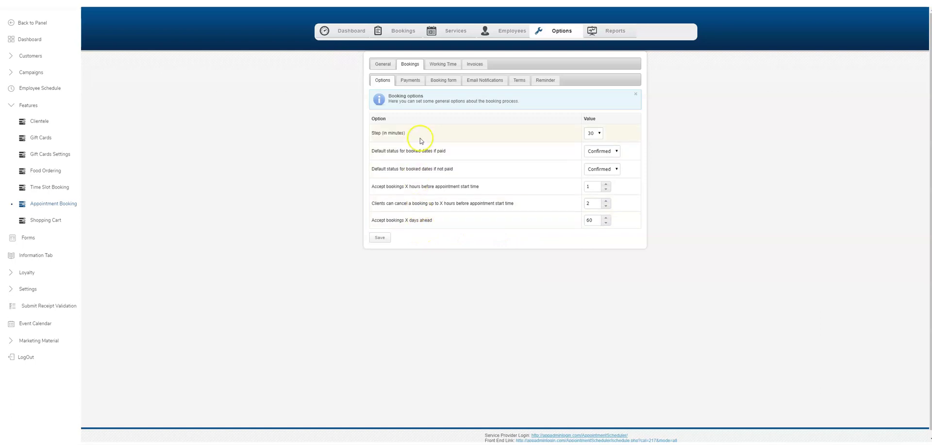
left_click(380, 237)
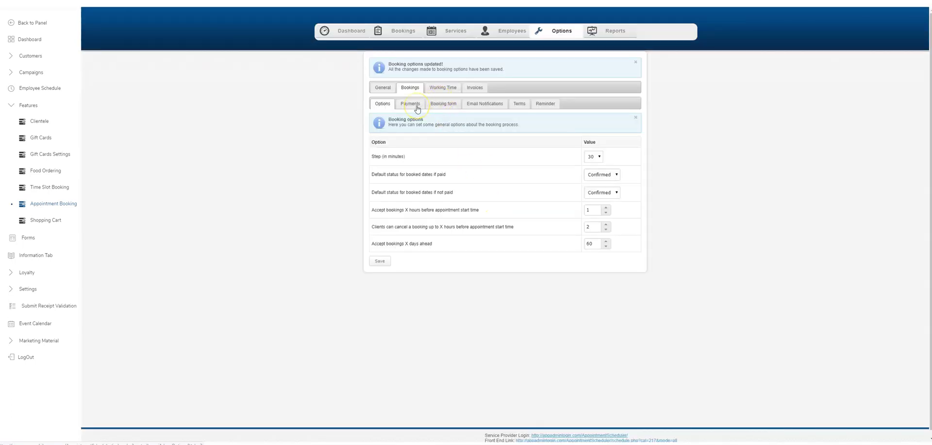
Step: Save the 08:00 AM–06:00 PM working time with 12–1 lunch for all employees
left_click(443, 88)
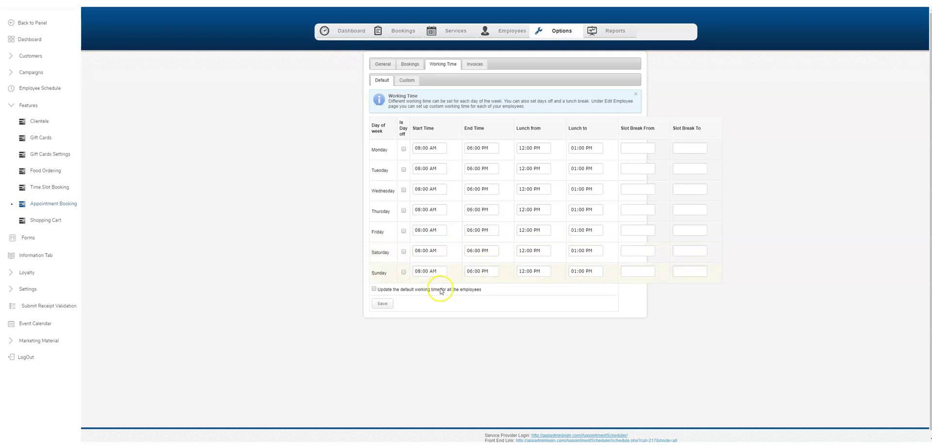
left_click(382, 303)
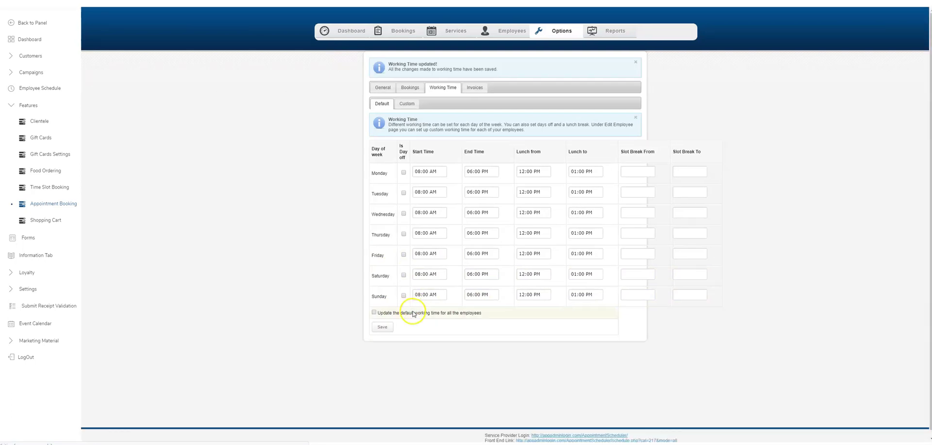
Step: Turn on Accept payments and Accept payments with PayPal in the invoice options, then save
left_click(475, 87)
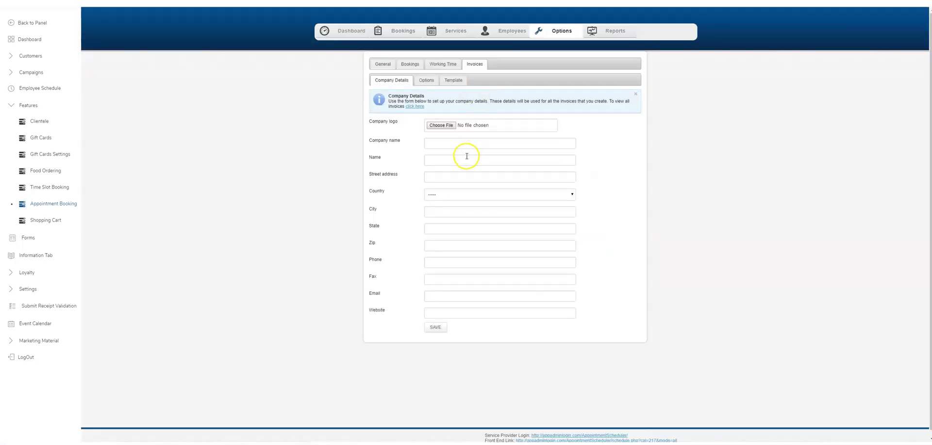
scroll(462, 167, "down", 1)
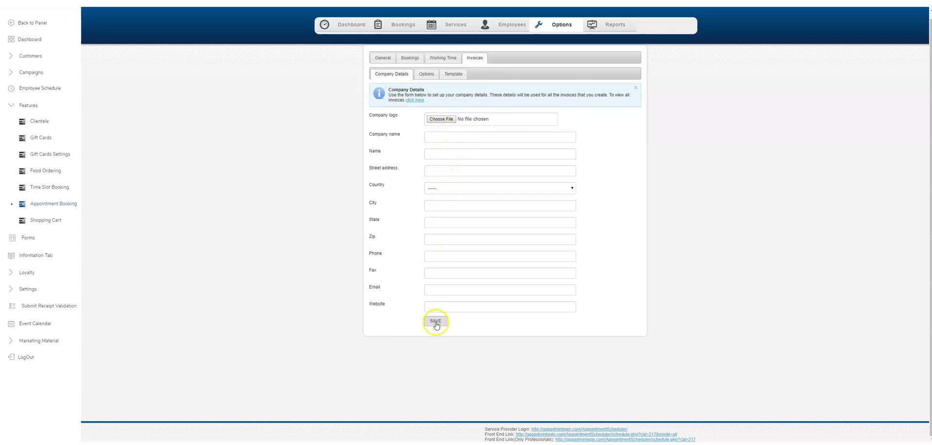
left_click(432, 77)
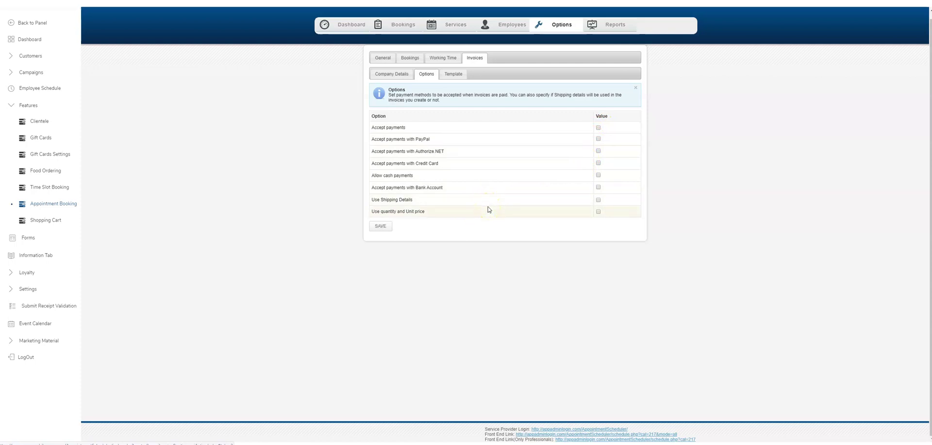
left_click(598, 127)
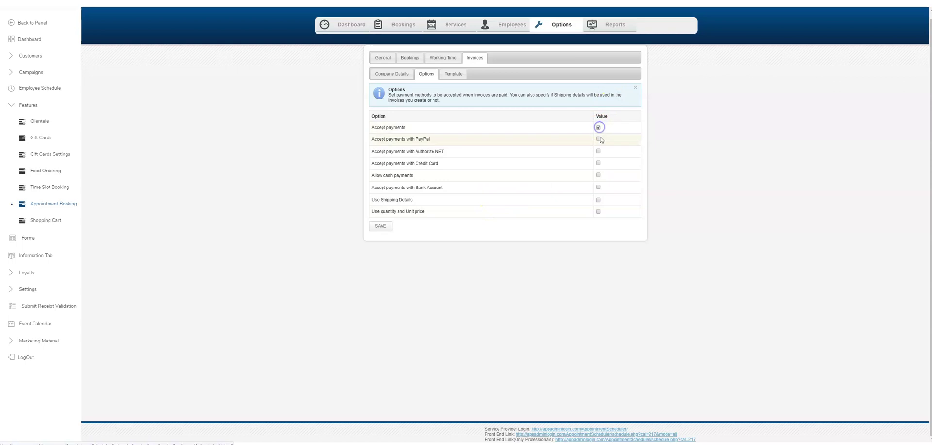
left_click(600, 139)
left_click(381, 245)
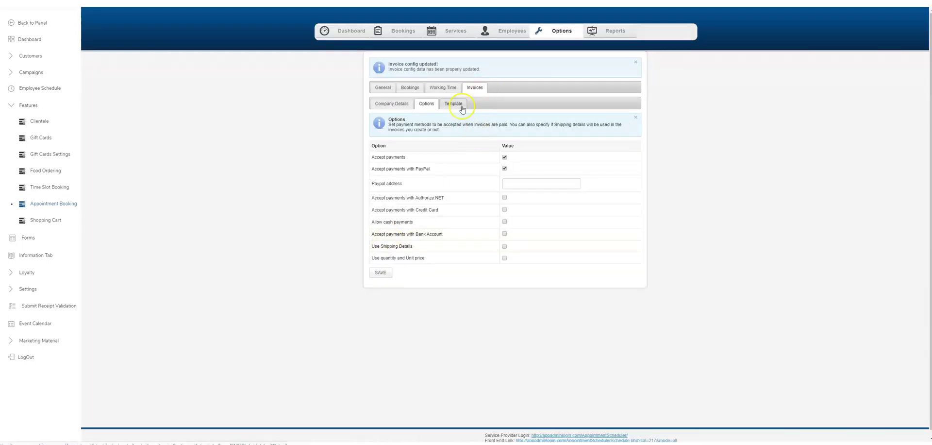
left_click(454, 103)
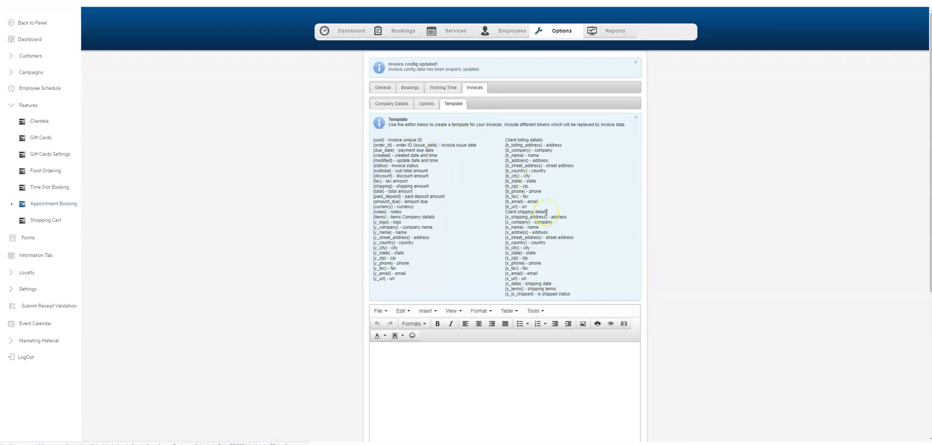
Step: Paste the {y_name} token into the invoice template body, followed by 'thank you for your business'
scroll(546, 211, "down", 1)
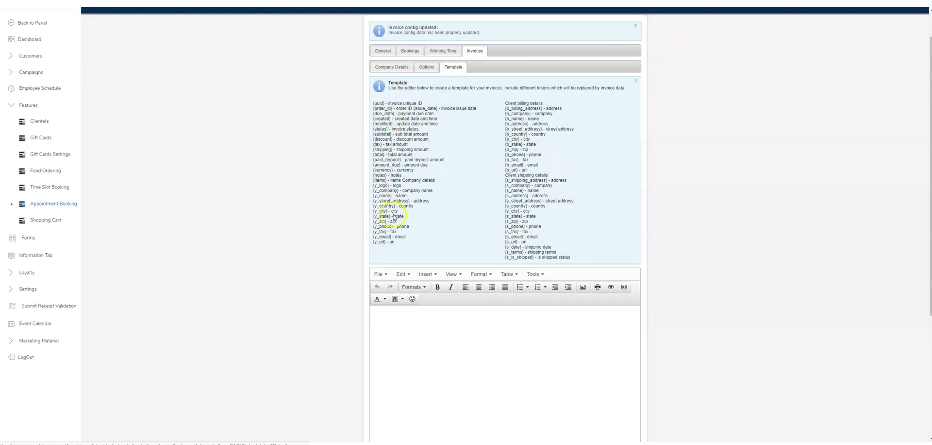
scroll(414, 215, "down", 1)
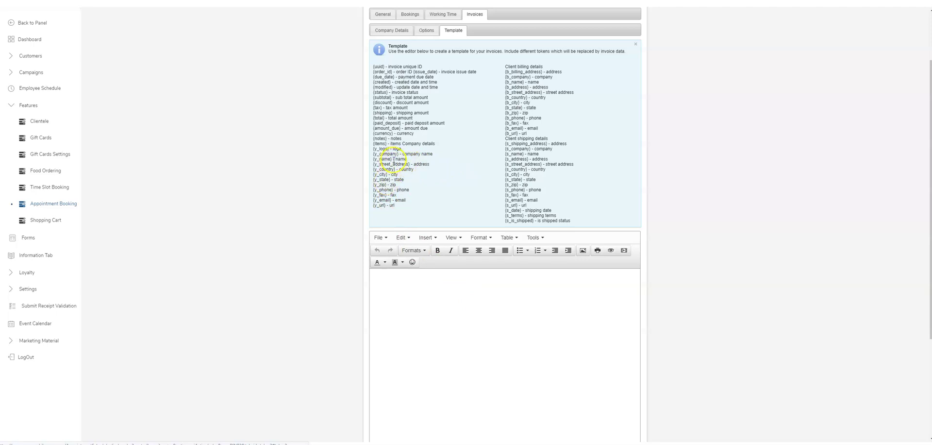
left_click_drag(391, 159, 373, 159)
key("ctrl+c")
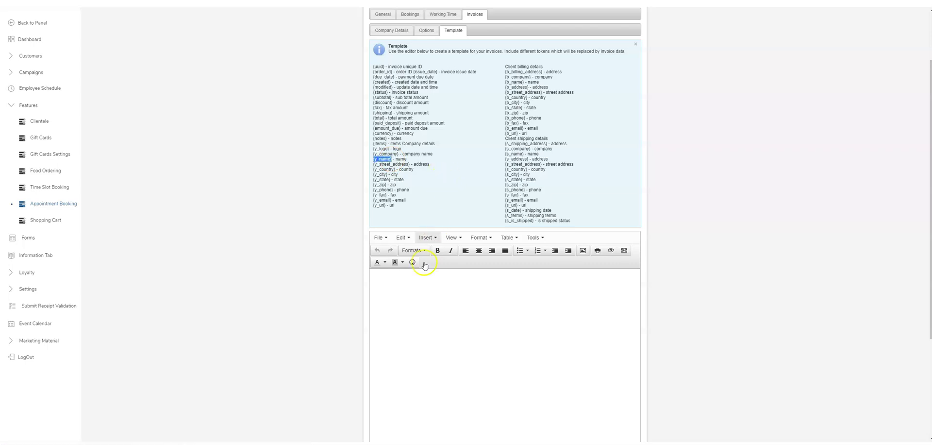
left_click(397, 288)
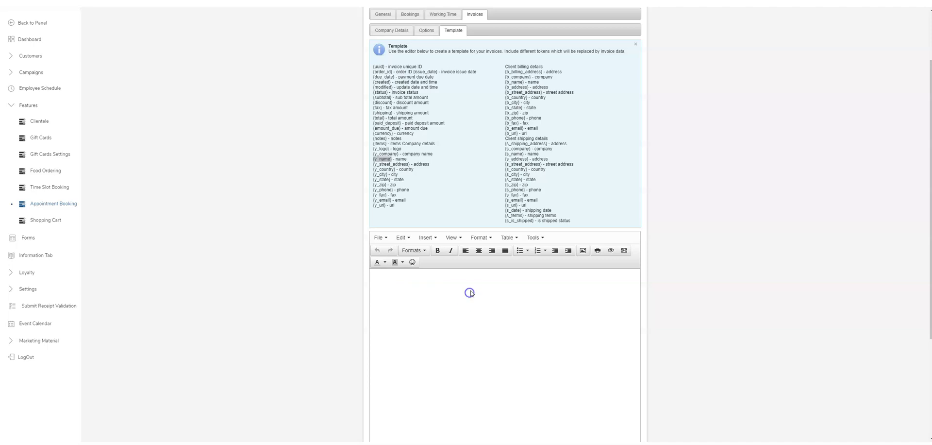
scroll(469, 292, "down", 2)
left_click(408, 225)
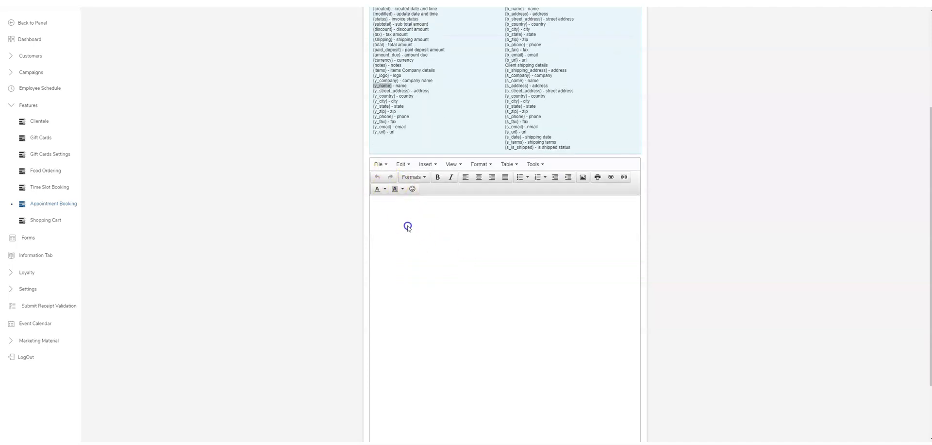
key("ctrl+v")
left_click(413, 209)
left_click(433, 199)
left_click(474, 221)
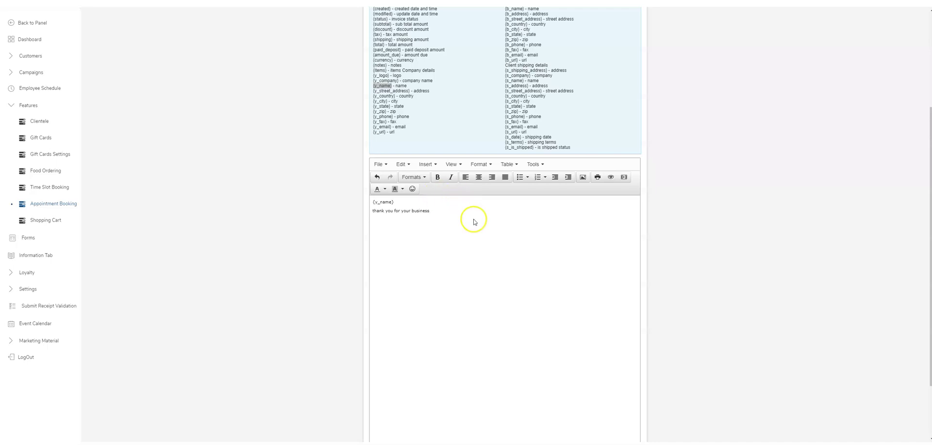